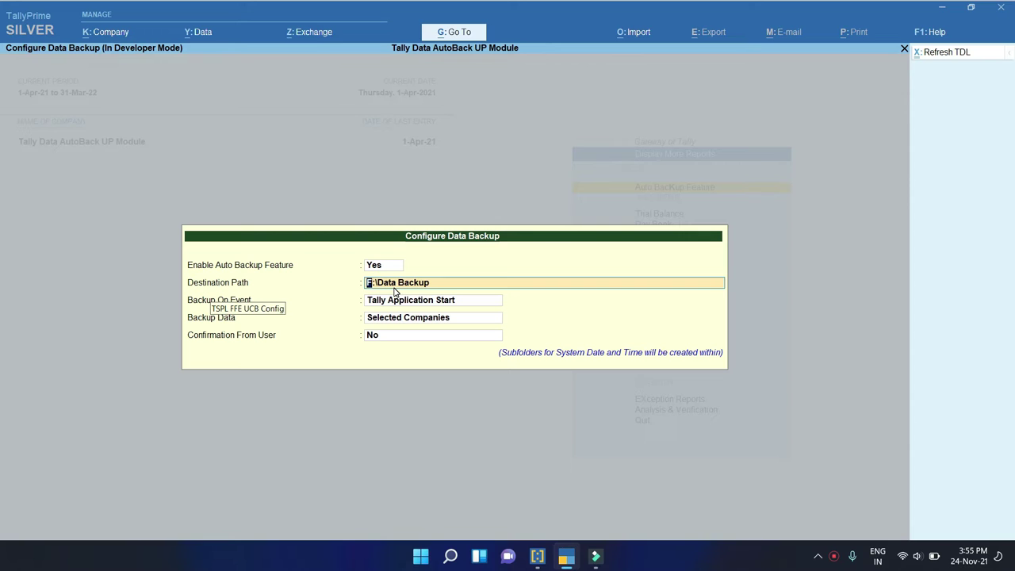
Minimize TallyPrime and open the Data Backup folder on drive F: in File Explorer to check its contents.
{"action": "left_click", "coordinate": [943, 8]}
{"action": "double_click", "coordinate": [24, 150]}
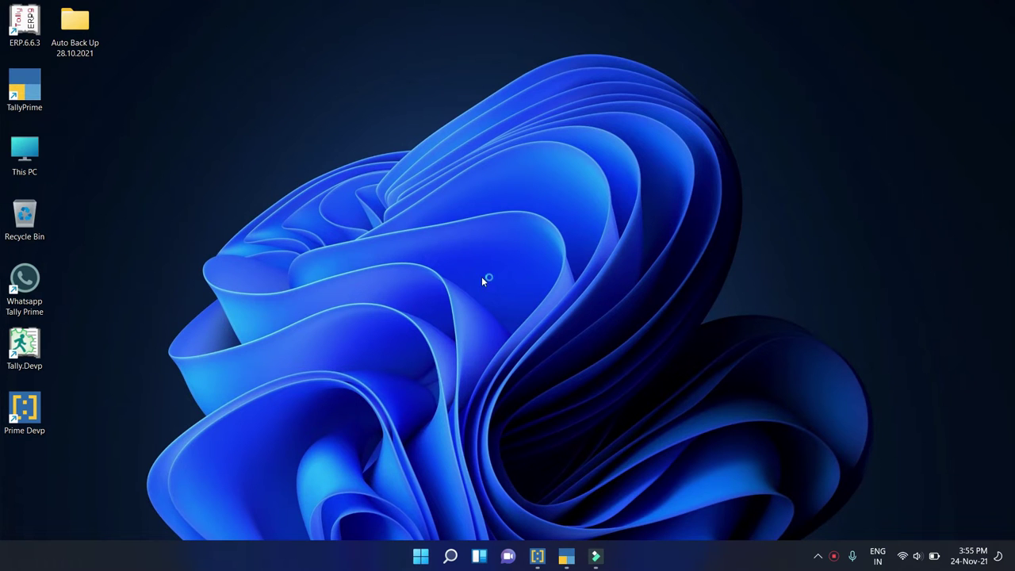
{"action": "double_click", "coordinate": [715, 219]}
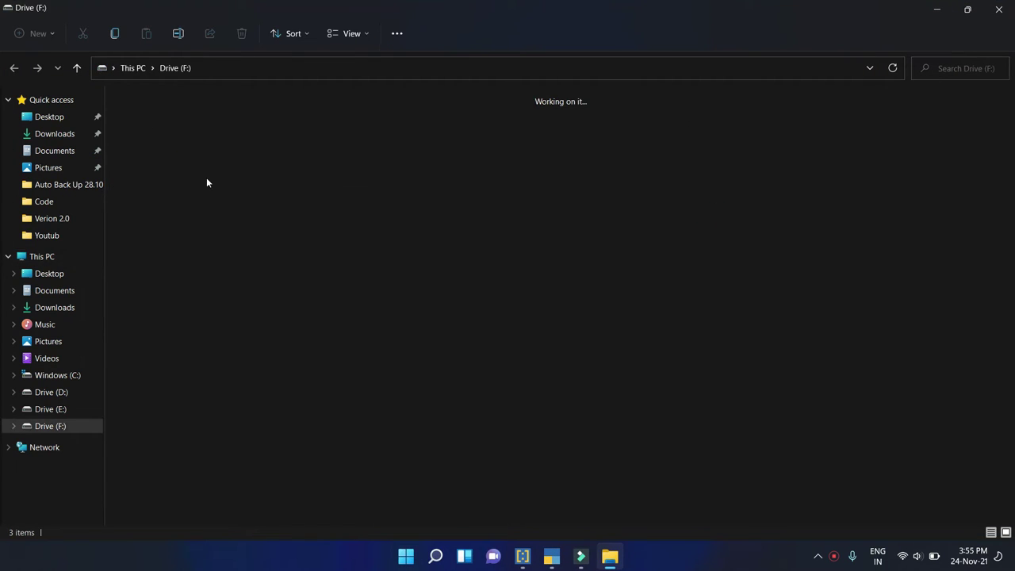
{"action": "double_click", "coordinate": [147, 127]}
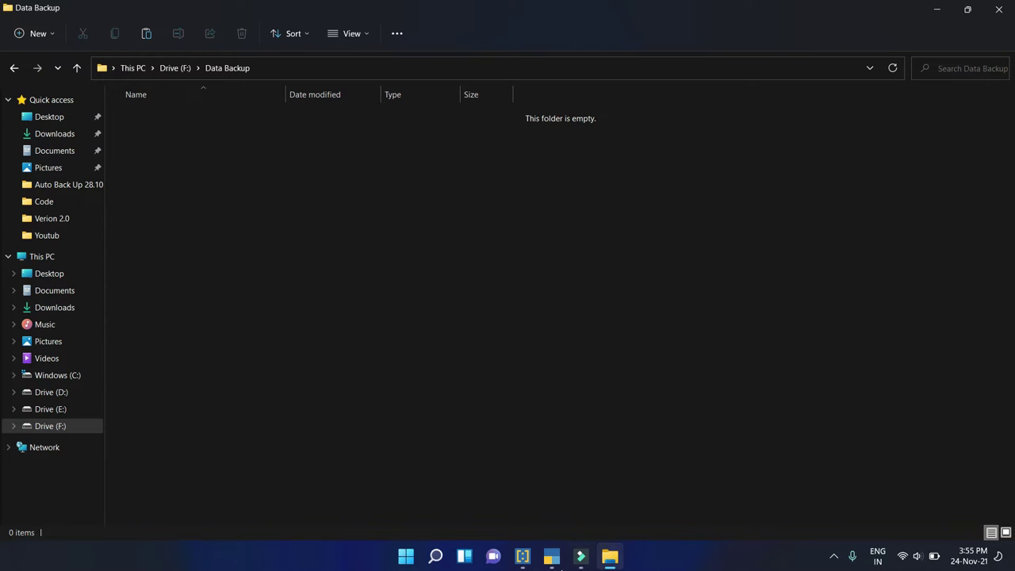
Switch back to TallyPrime, review the available backup events and set Backup On Event to Close Company.
{"action": "left_click", "coordinate": [559, 563]}
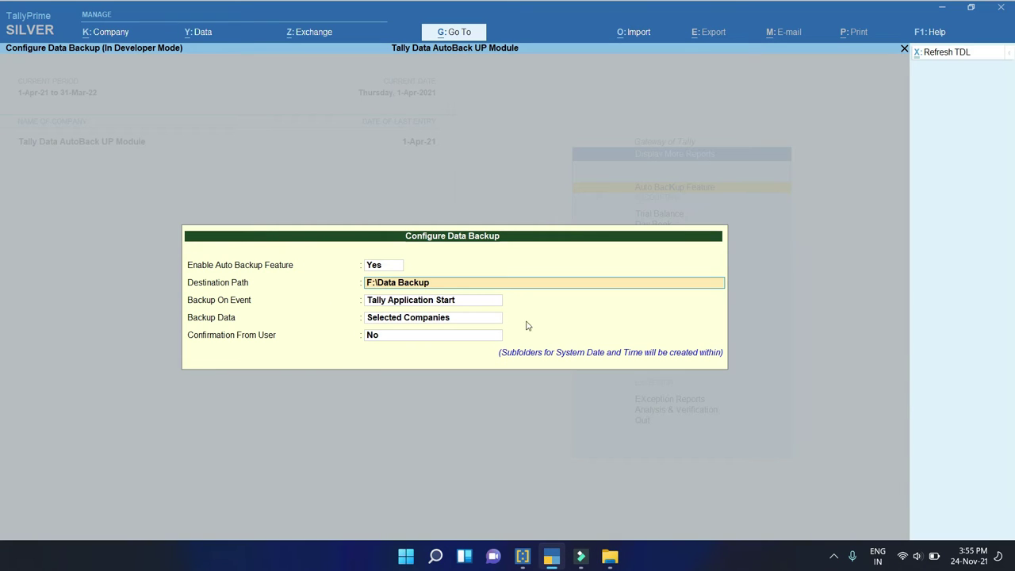
{"action": "left_click", "coordinate": [214, 304]}
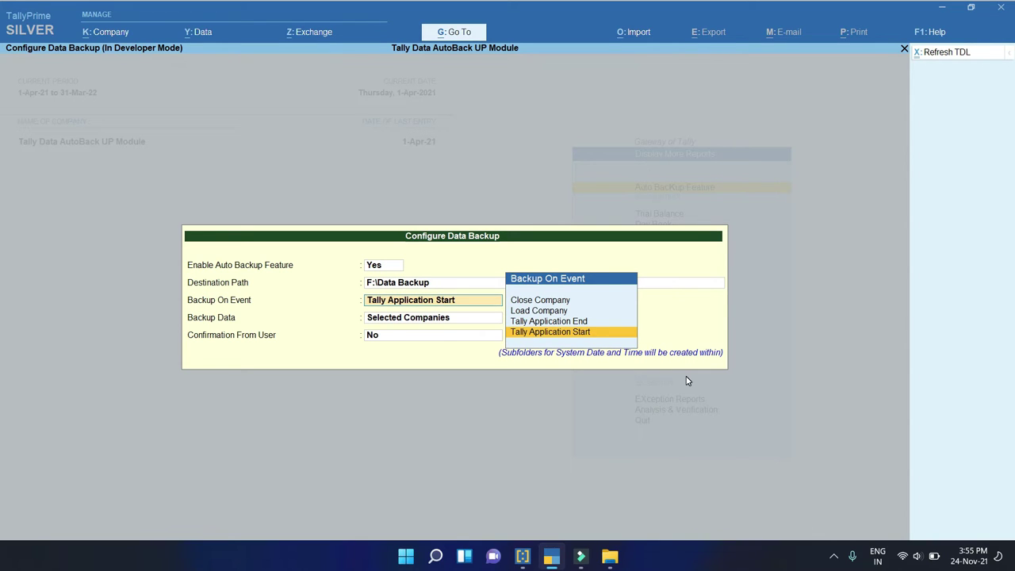
{"action": "key", "text": "Up"}
{"action": "key", "text": "Up"}
{"action": "key", "text": "Up"}
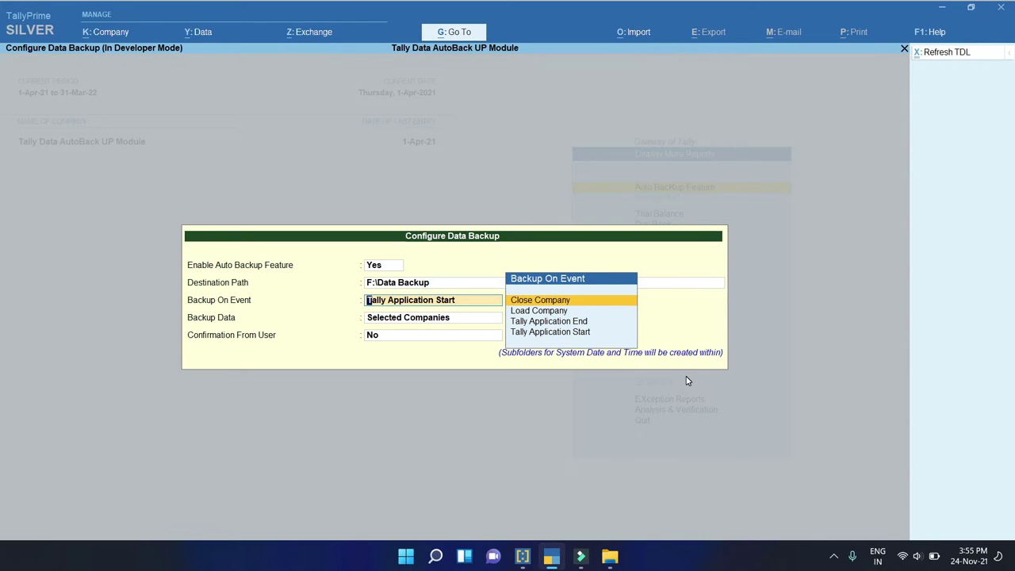
{"action": "key", "text": "Down"}
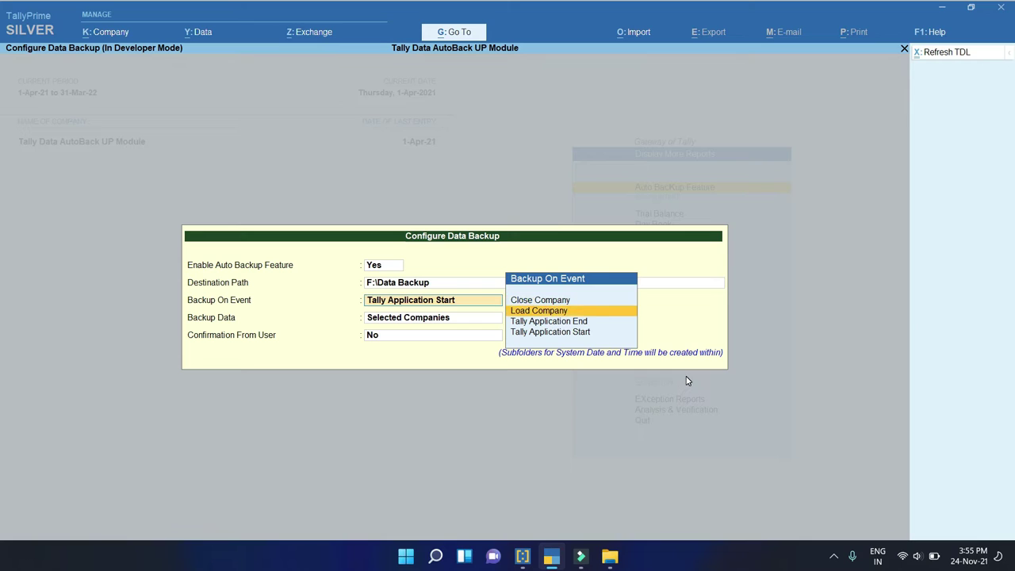
{"action": "key", "text": "Down"}
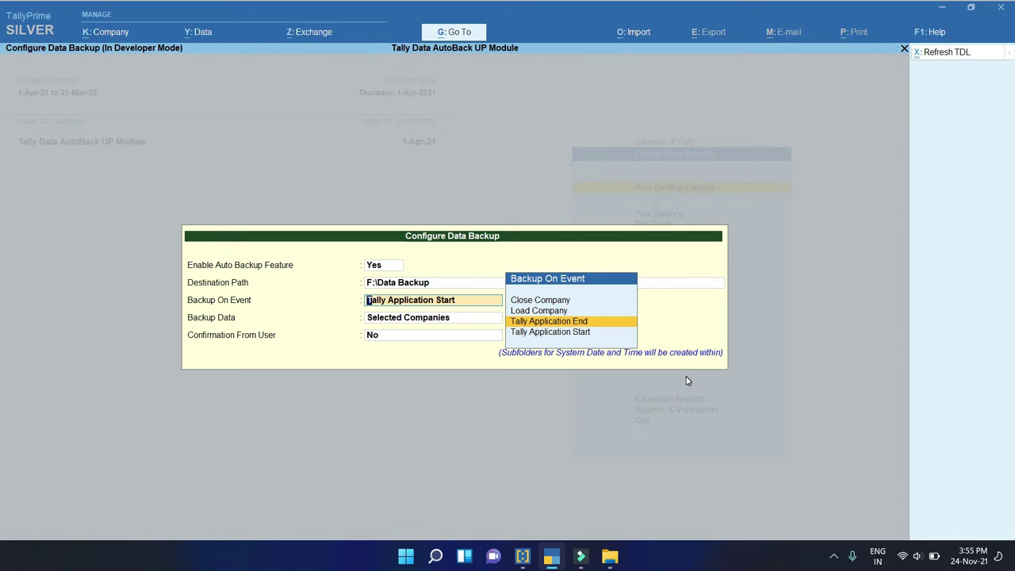
{"action": "key", "text": "Down"}
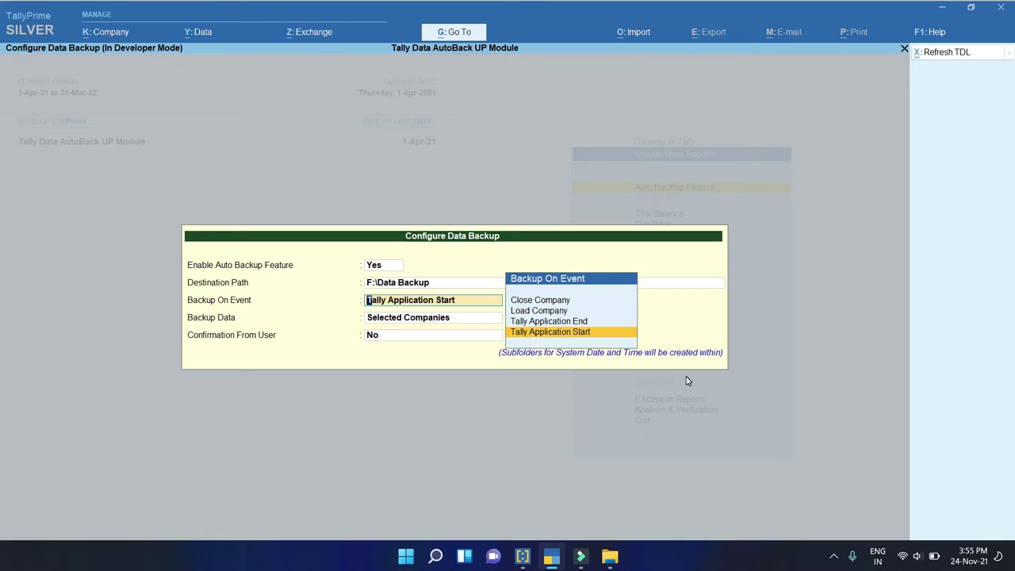
{"action": "key", "text": "Up"}
{"action": "key", "text": "Up"}
{"action": "key", "text": "Up"}
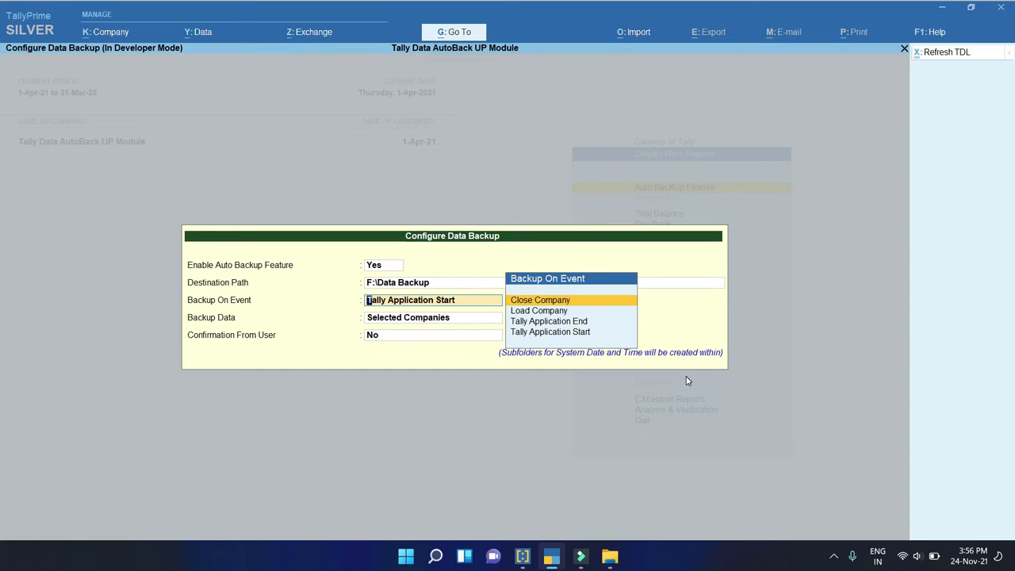
{"action": "key", "text": "Return"}
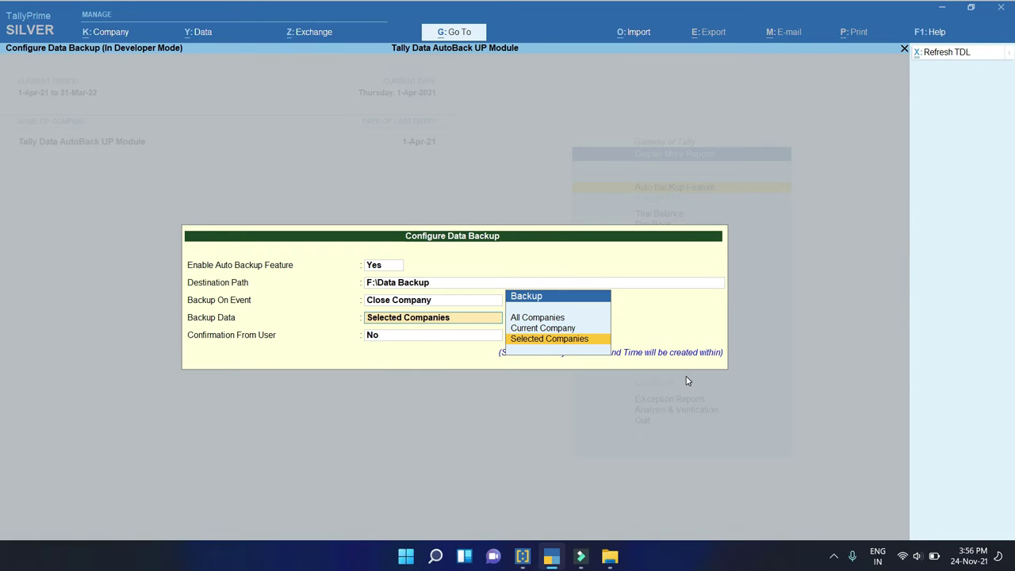
Review the Backup Data choices and keep Selected Companies as the scope of the backup.
{"action": "key", "text": "Up"}
{"action": "key", "text": "Up"}
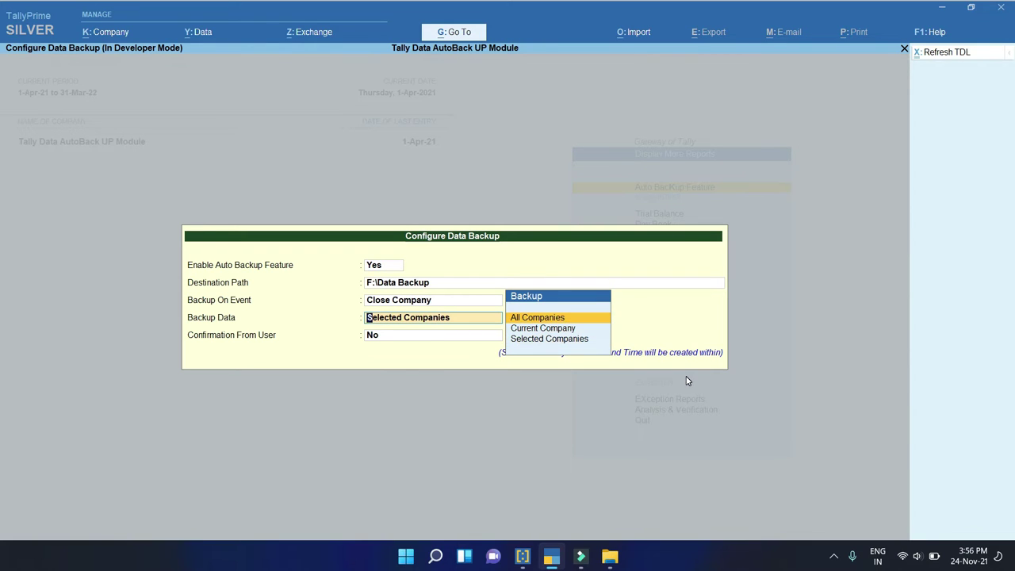
{"action": "key", "text": "Down"}
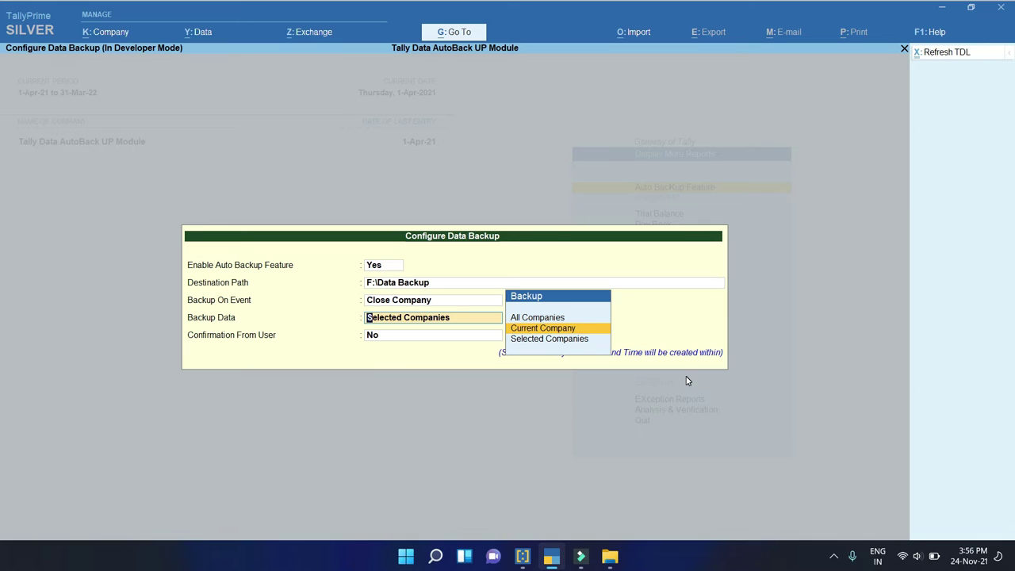
{"action": "key", "text": "Down"}
{"action": "key", "text": "Up"}
{"action": "key", "text": "Down"}
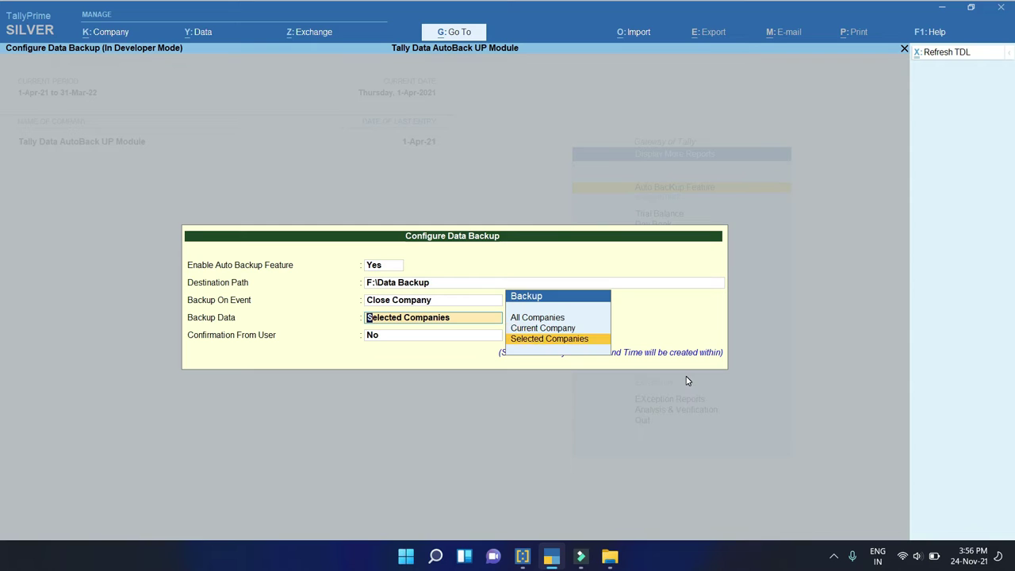
{"action": "key", "text": "Return"}
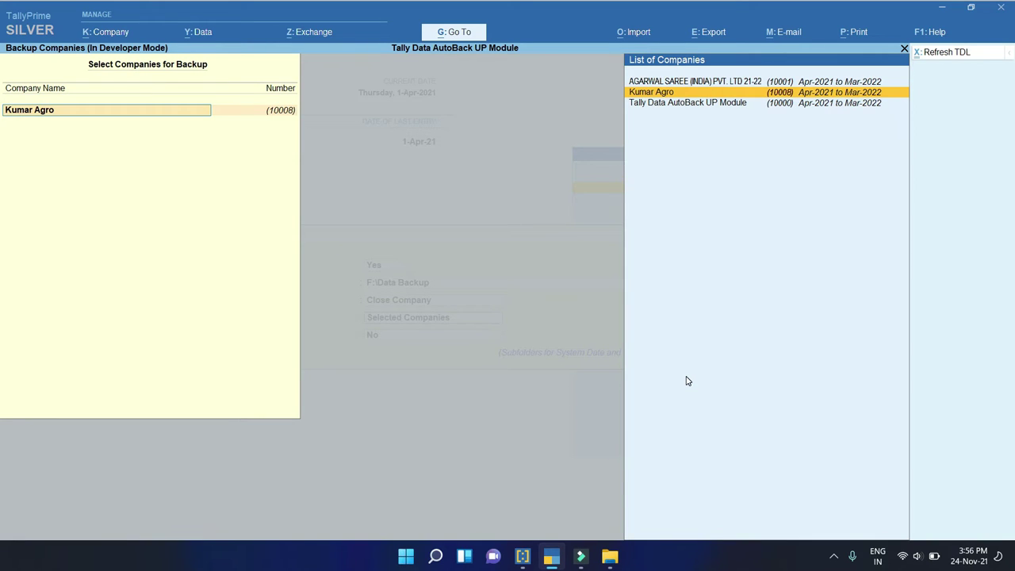
Keep Kumar Agro as the only company to back up, leave Confirmation From User at No and save the backup configuration.
{"action": "key", "text": "Return"}
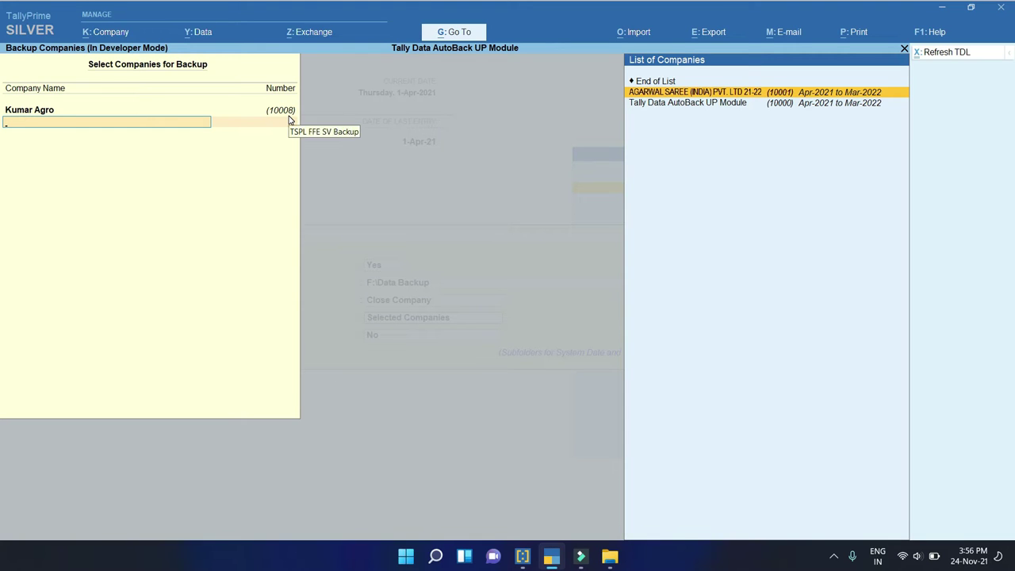
{"action": "key", "text": "Up"}
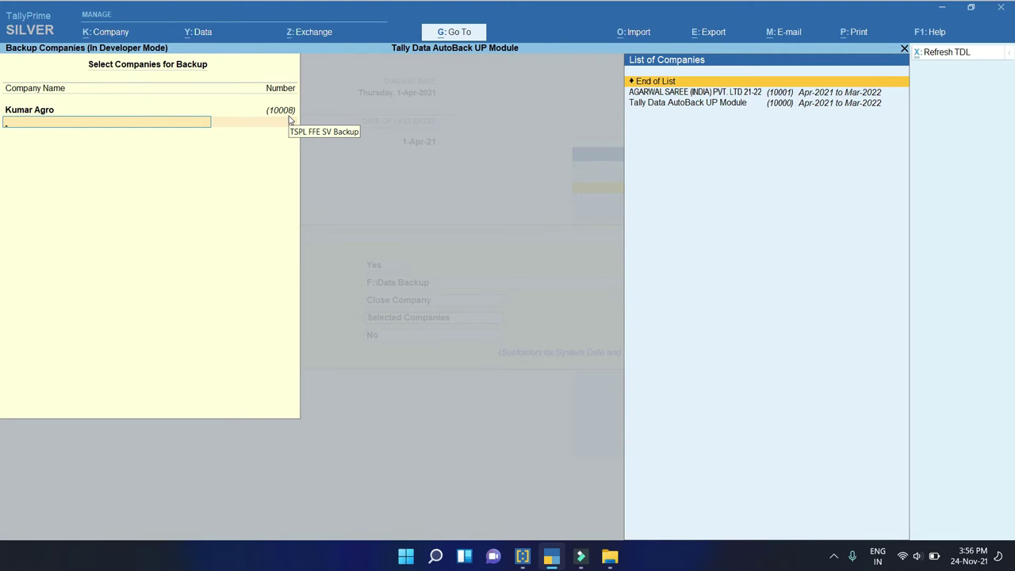
{"action": "key", "text": "Return"}
{"action": "key", "text": "Up"}
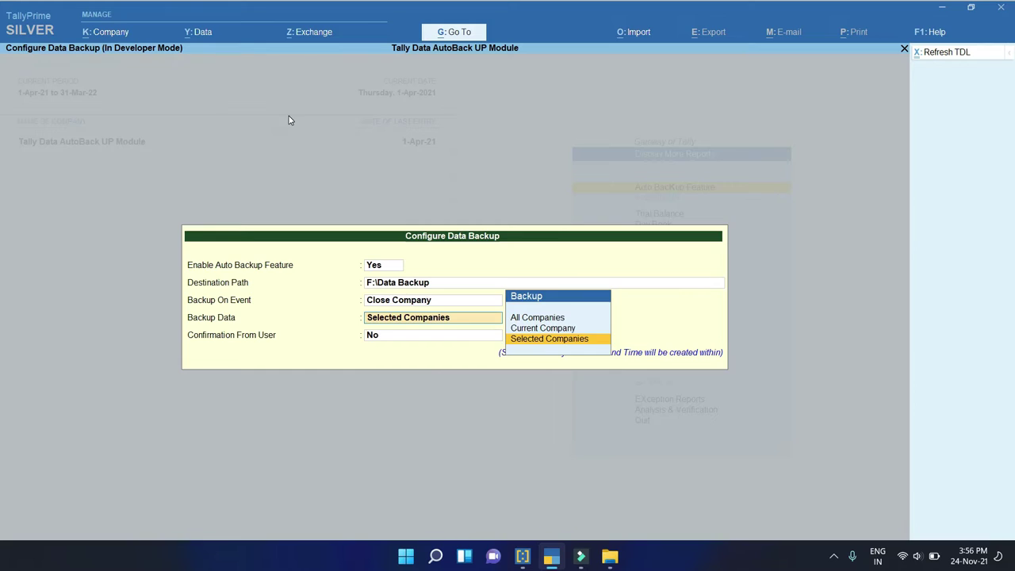
{"action": "key", "text": "Return"}
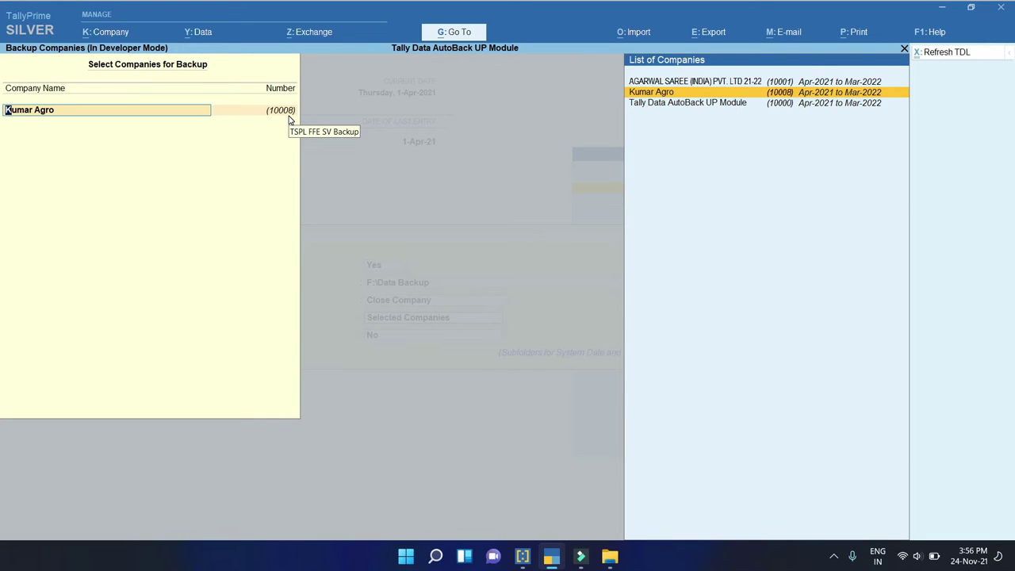
{"action": "key", "text": "Return"}
{"action": "key", "text": "Up"}
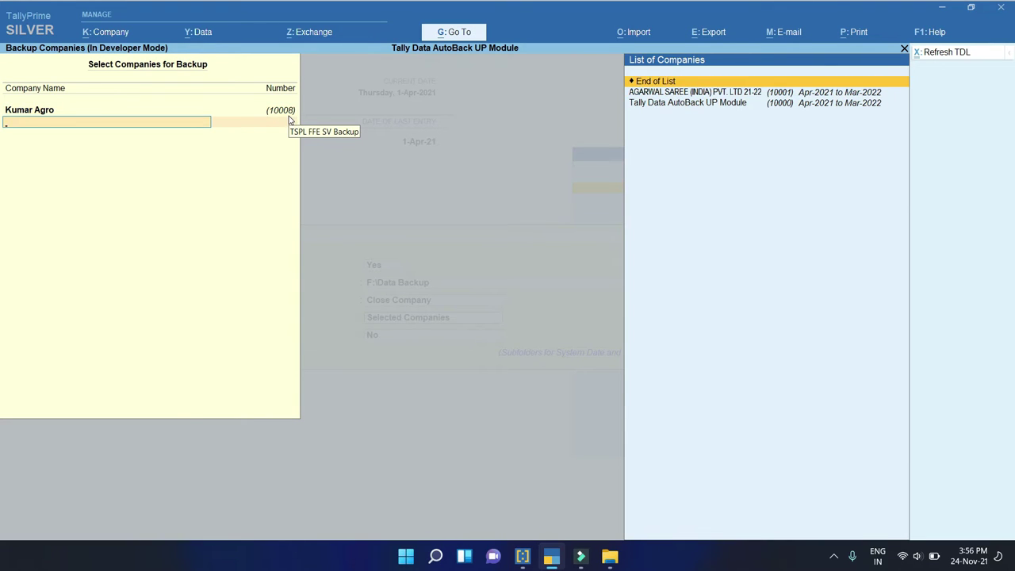
{"action": "key", "text": "Return"}
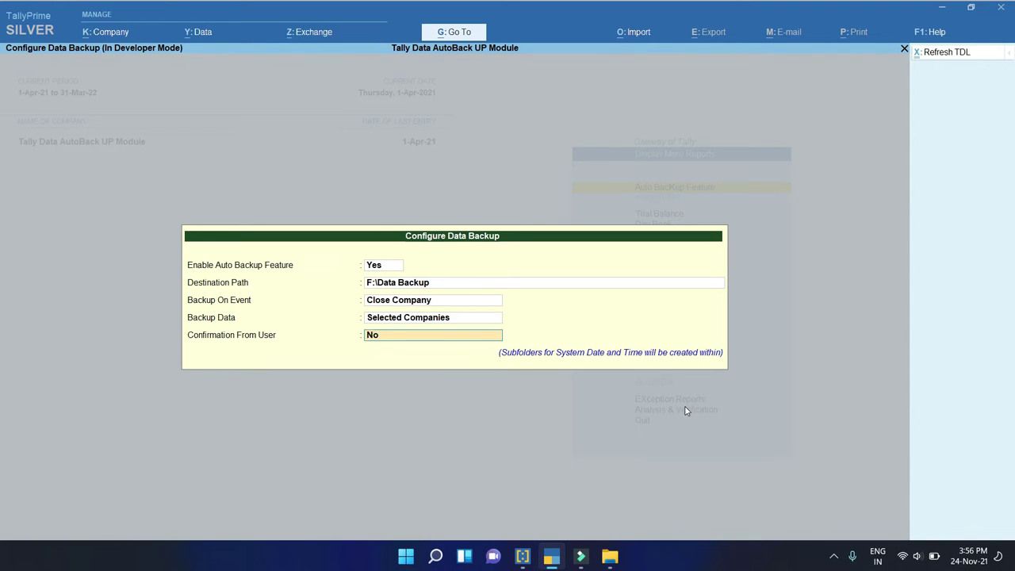
{"action": "key", "text": "Return"}
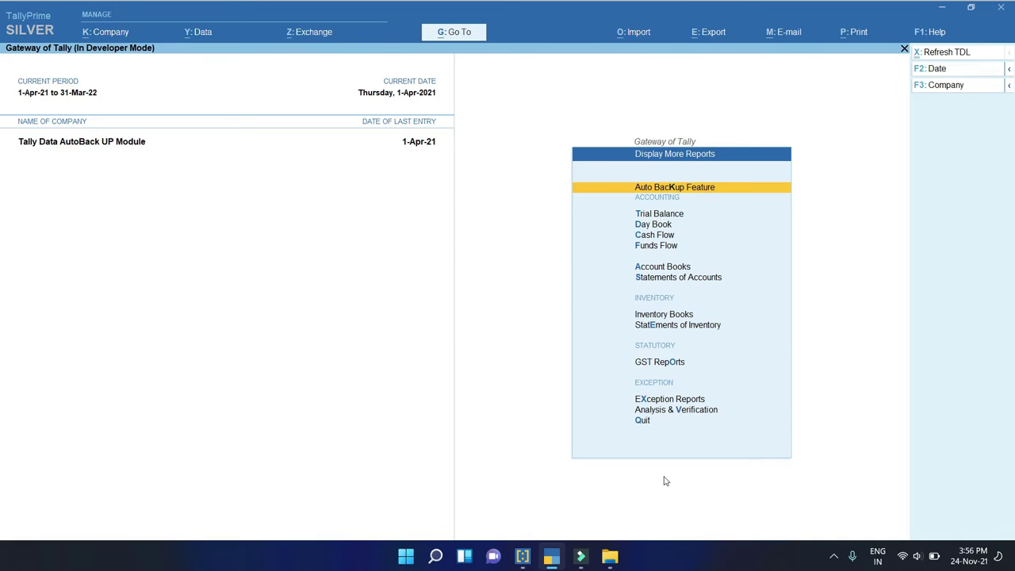
Return to the Gateway of Tally and shut the Tally Data AutoBack UP Module company.
{"action": "key", "text": "Escape"}
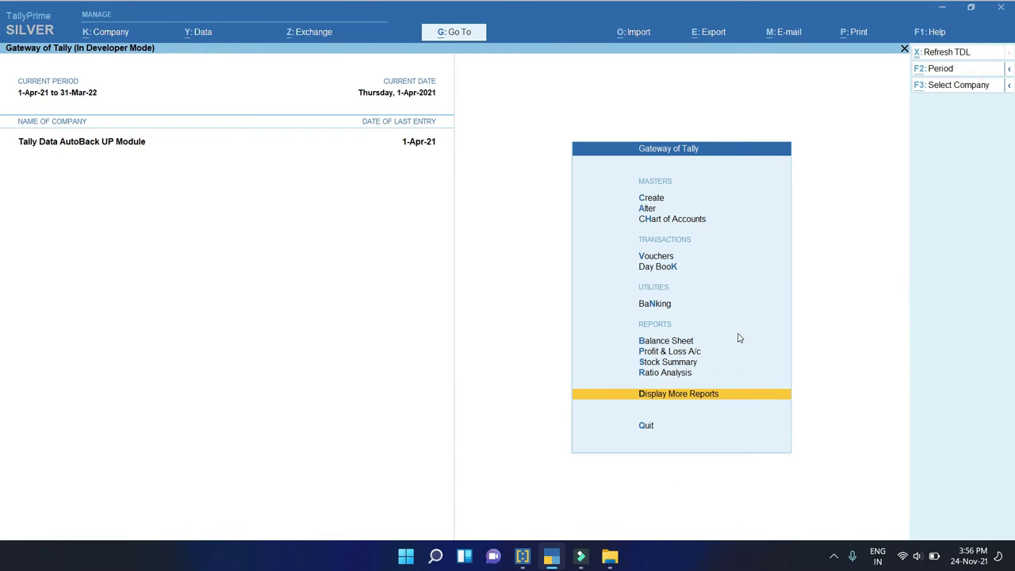
{"action": "key", "text": "alt+F3"}
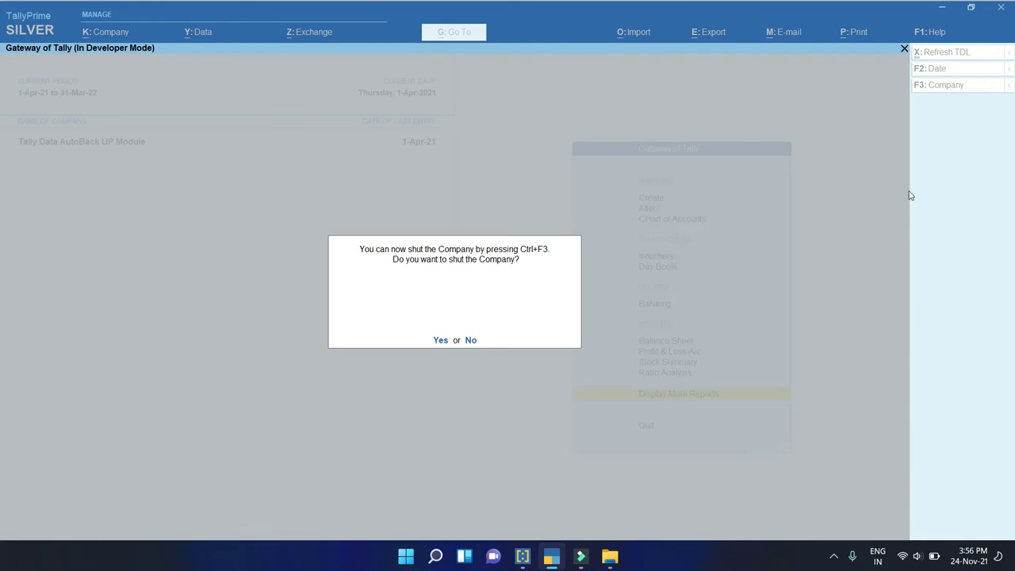
{"action": "left_click", "coordinate": [440, 341]}
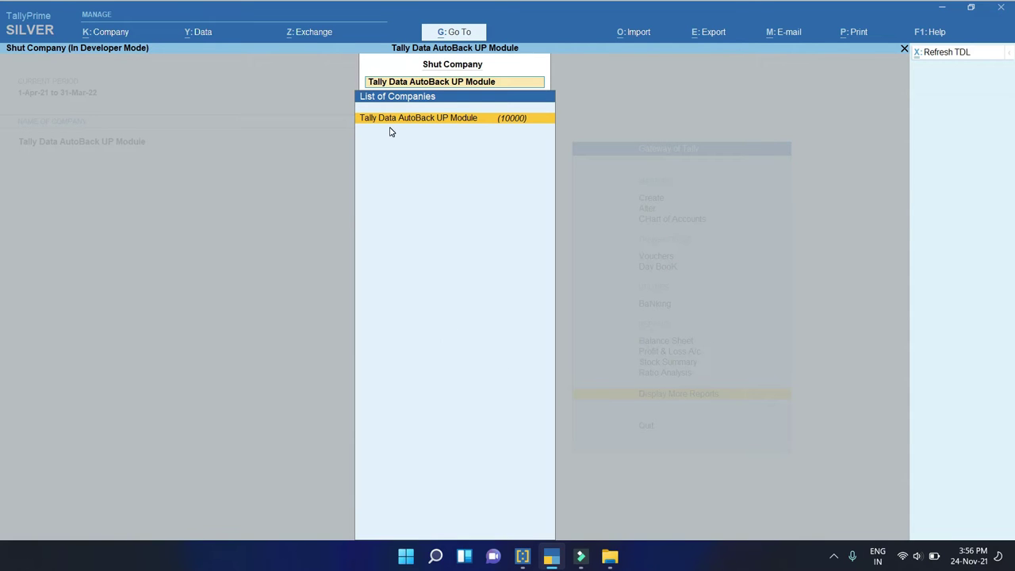
{"action": "key", "text": "Return"}
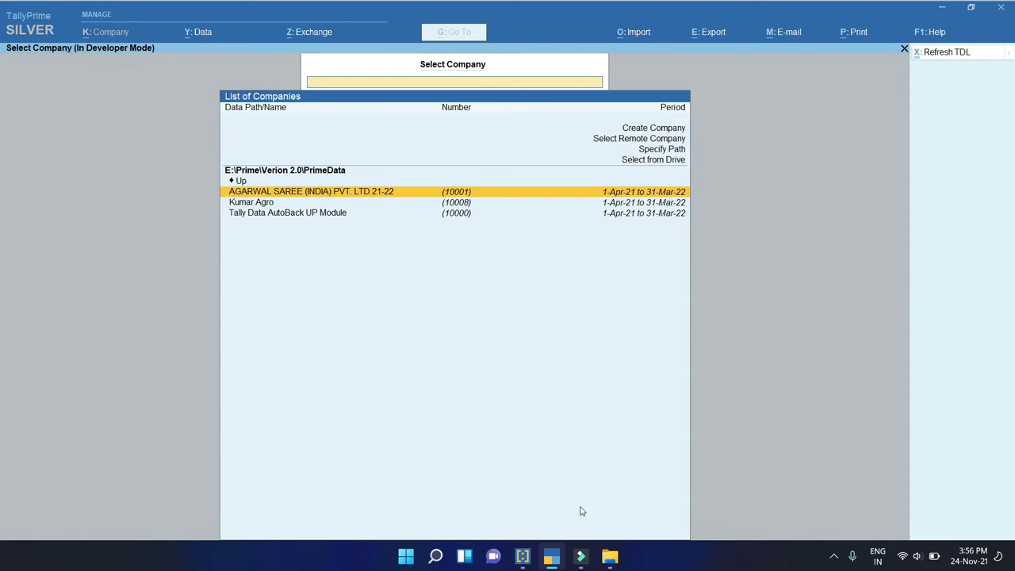
Switch to File Explorer and open the 1556 subfolder of the 24-Nov-21 backup folder to check the backup file.
{"action": "left_click", "coordinate": [610, 556]}
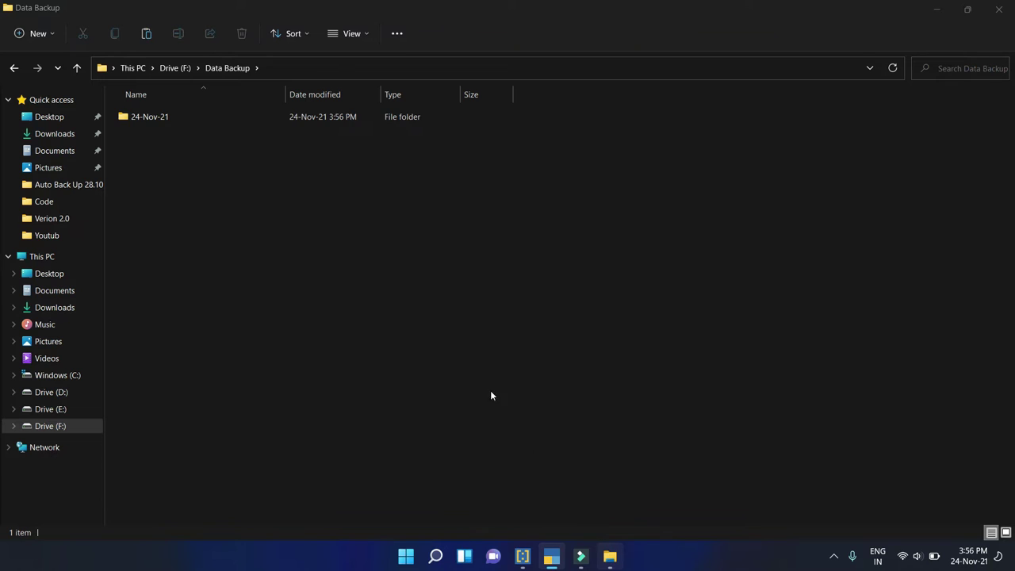
{"action": "double_click", "coordinate": [159, 119]}
{"action": "double_click", "coordinate": [140, 119]}
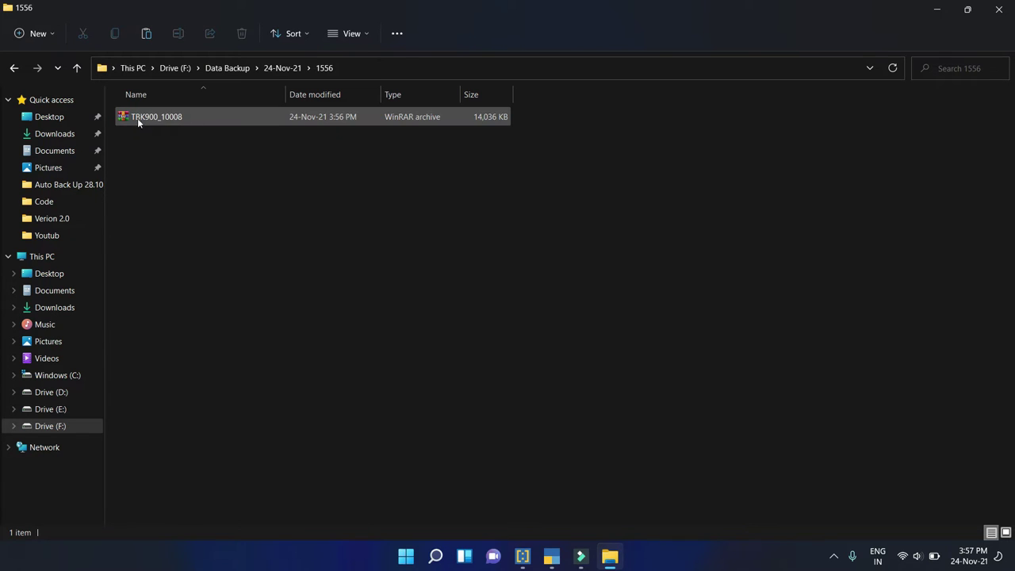
Go back to the Data Backup folder and delete the 24-Nov-21 folder.
{"action": "left_click", "coordinate": [14, 67]}
{"action": "left_click", "coordinate": [13, 67]}
{"action": "left_click", "coordinate": [147, 119]}
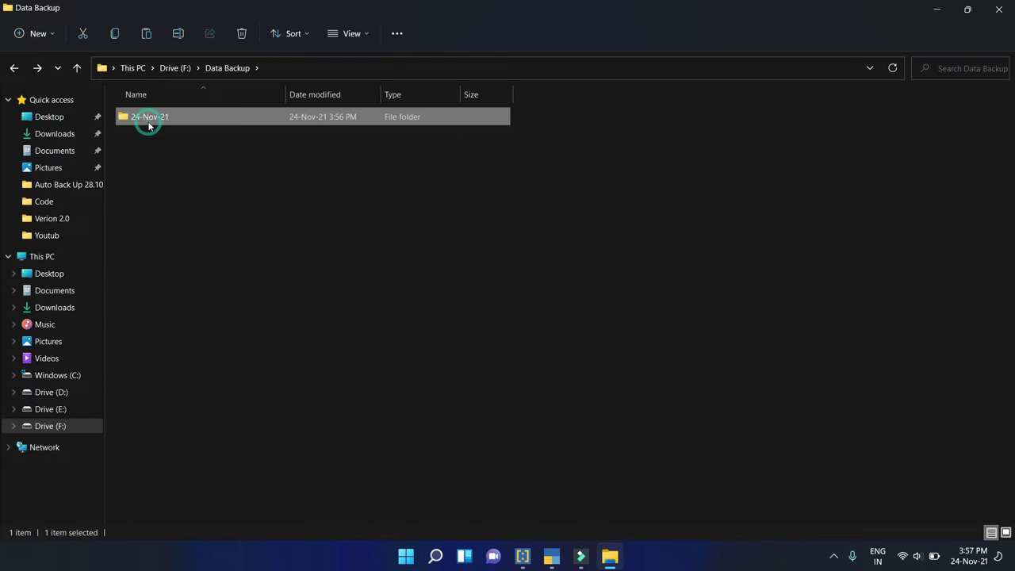
{"action": "key", "text": "Delete"}
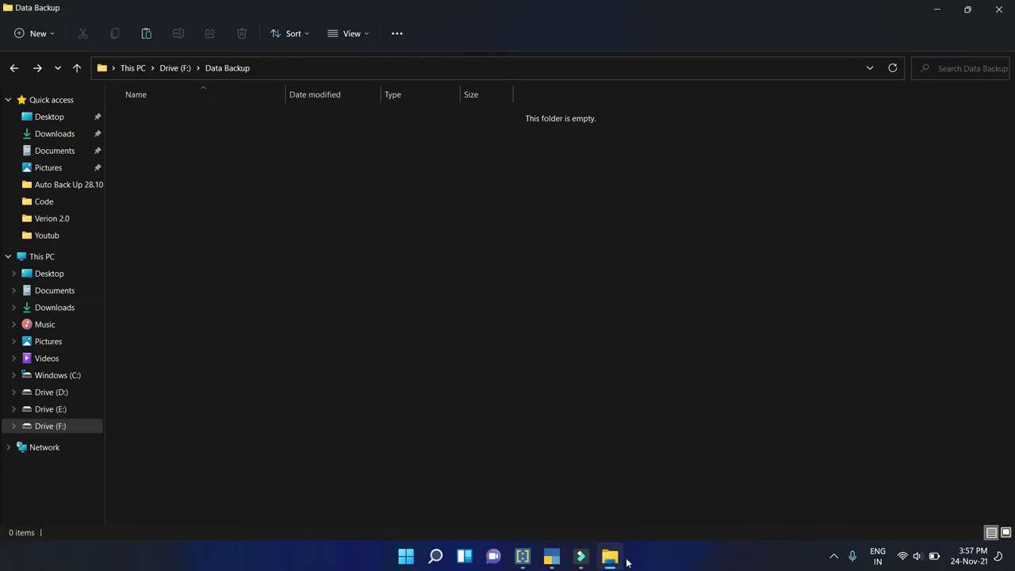
Switch to TallyPrime and load the Tally Data AutoBack UP Module company again.
{"action": "left_click", "coordinate": [553, 560]}
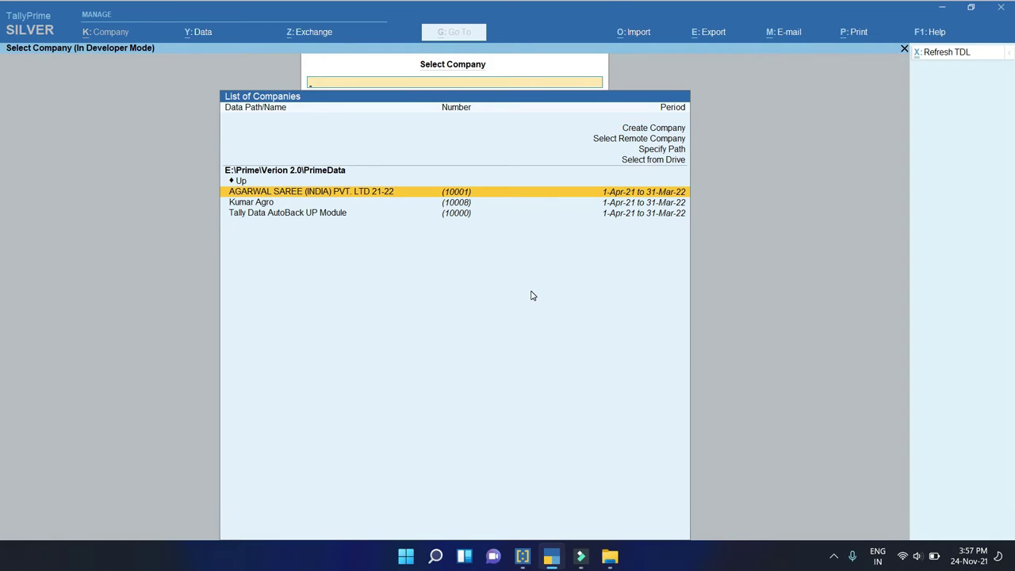
{"action": "key", "text": "Down"}
{"action": "key", "text": "Down"}
{"action": "key", "text": "Return"}
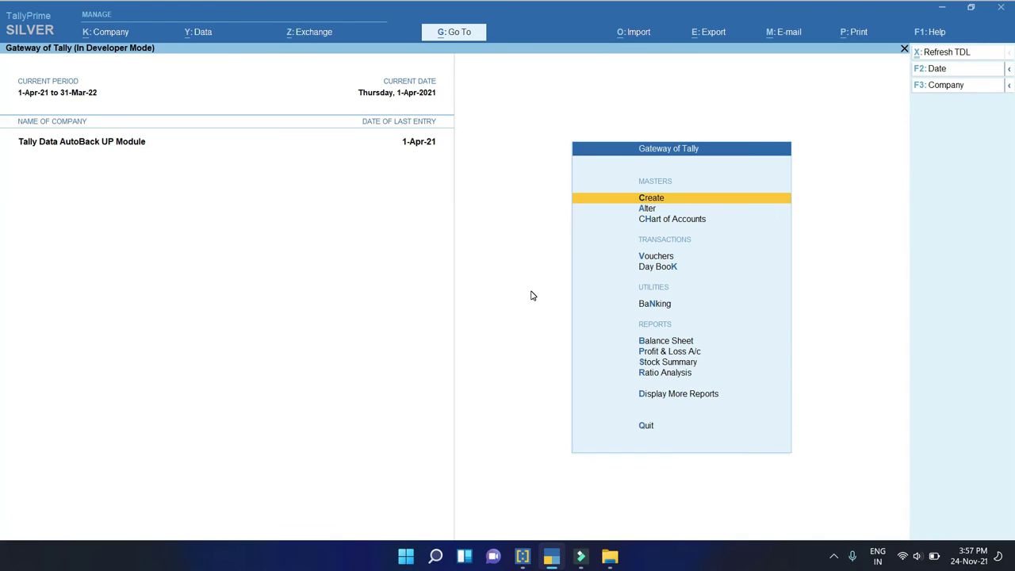
Open the Auto Backup Feature configuration and set Backup On Event to Load Company, keeping F:\Data Backup as the destination.
{"action": "key", "text": "d"}
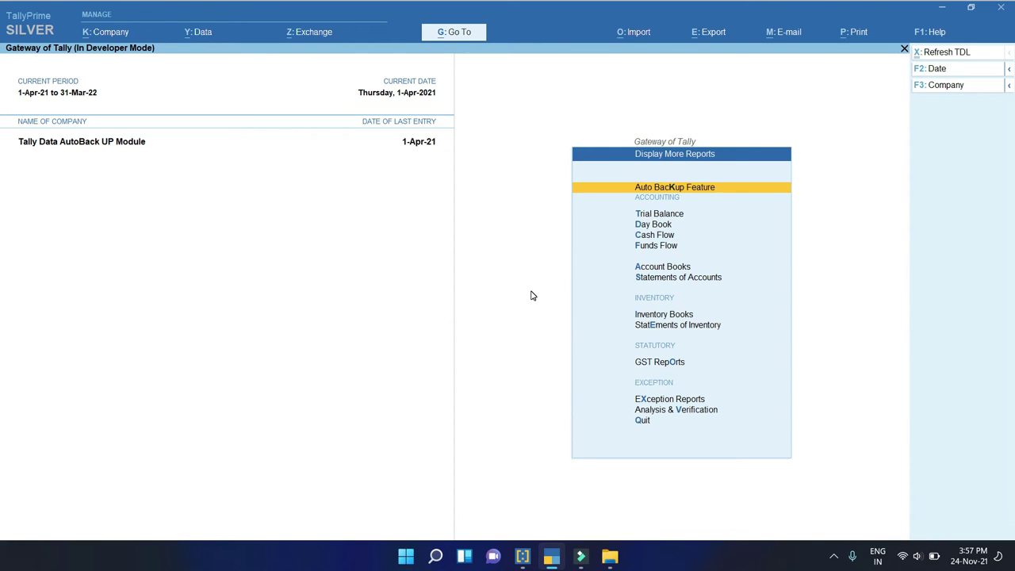
{"action": "key", "text": "Return"}
{"action": "key", "text": "Return"}
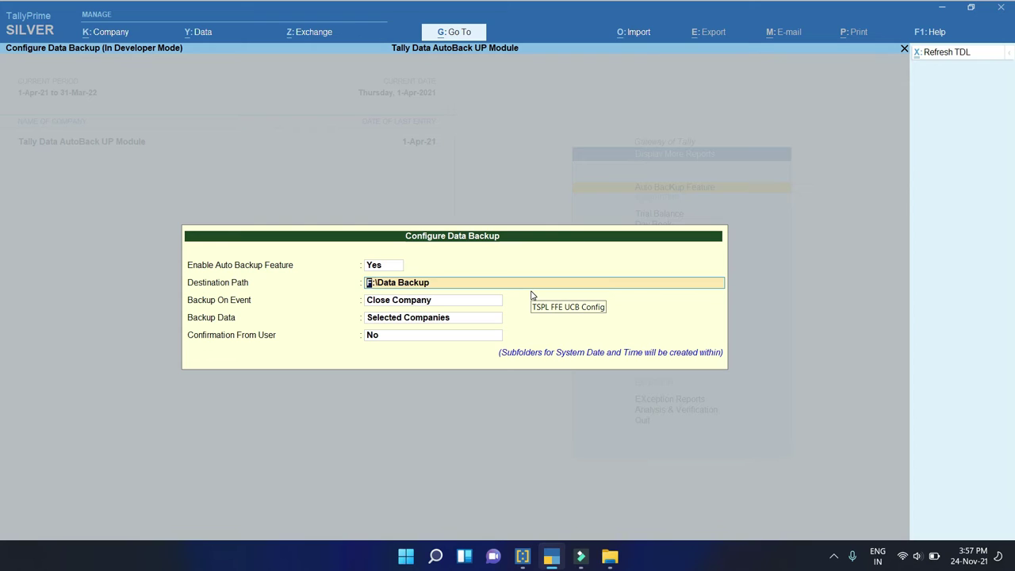
{"action": "key", "text": "Return"}
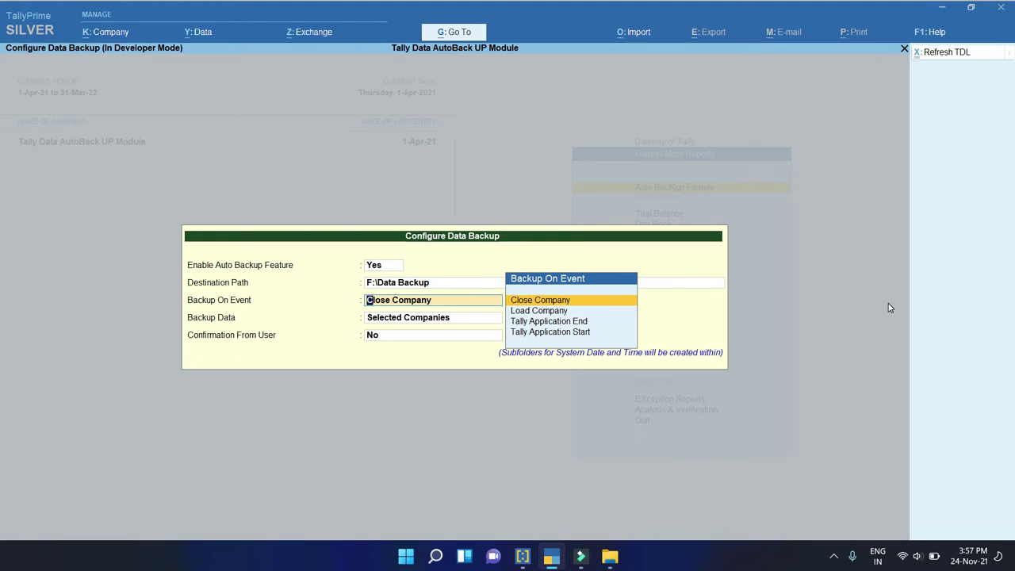
{"action": "key", "text": "Down"}
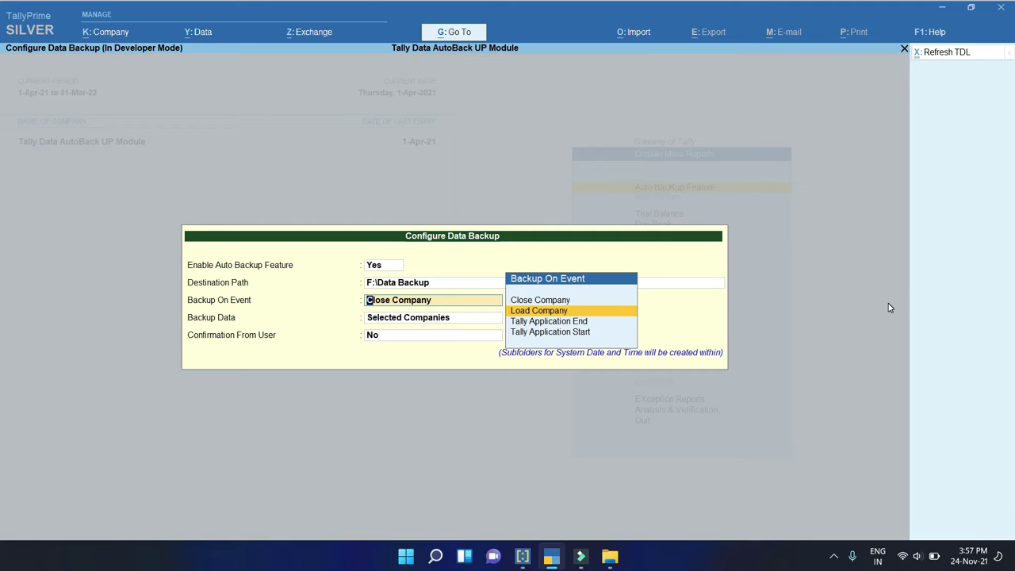
{"action": "key", "text": "Return"}
{"action": "key", "text": "Return"}
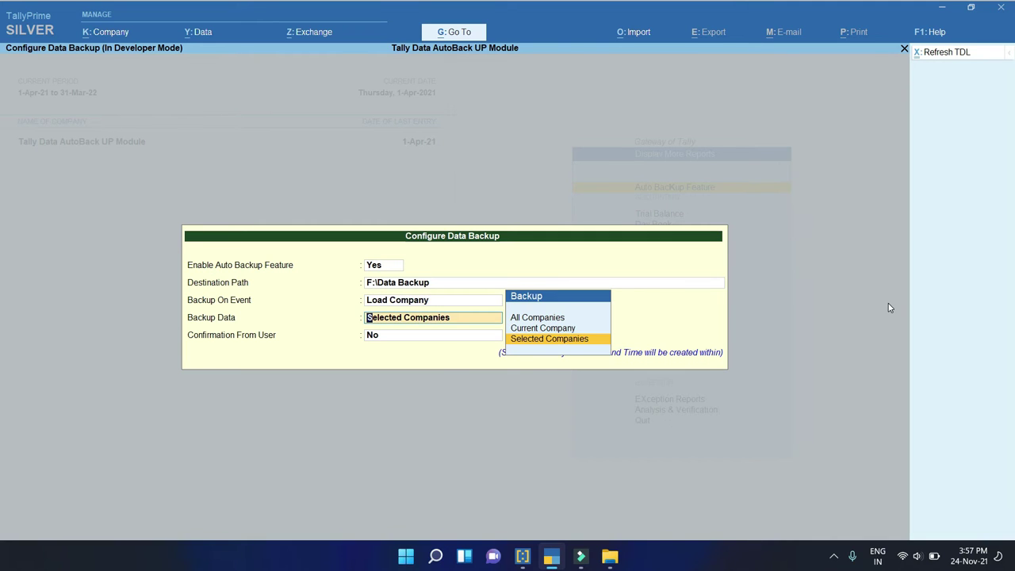
Keep Selected Companies as the backup data, choose Tally Data AutoBack UP Module instead of Kumar Agro, and save the configuration.
{"action": "key", "text": "Return"}
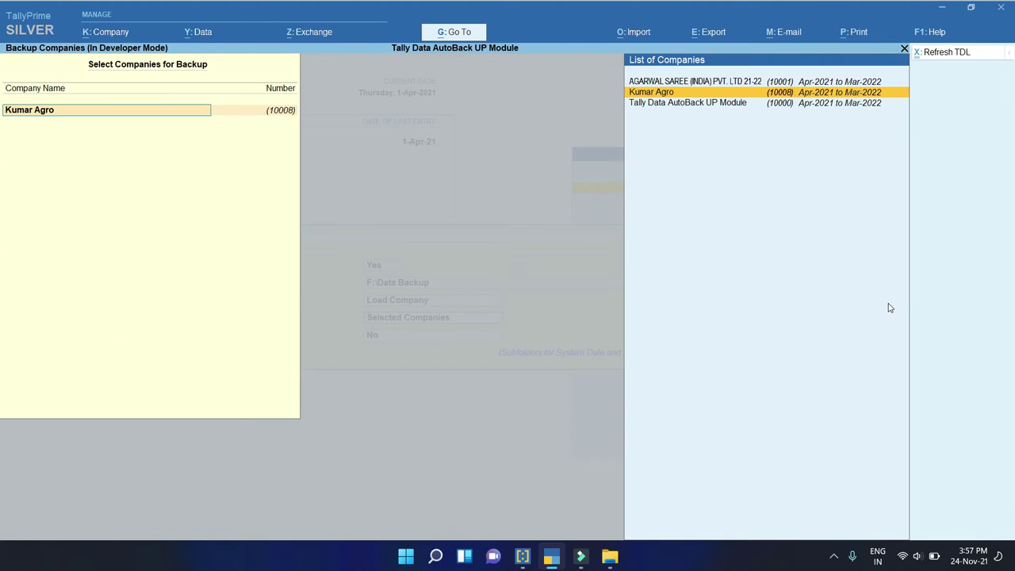
{"action": "key", "text": "Down"}
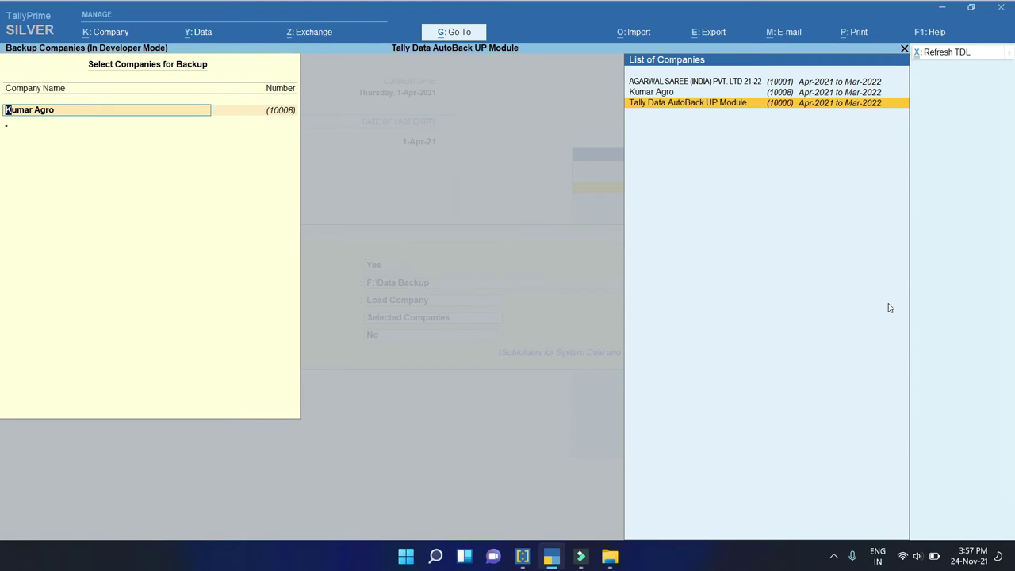
{"action": "key", "text": "Return"}
{"action": "key", "text": "Return"}
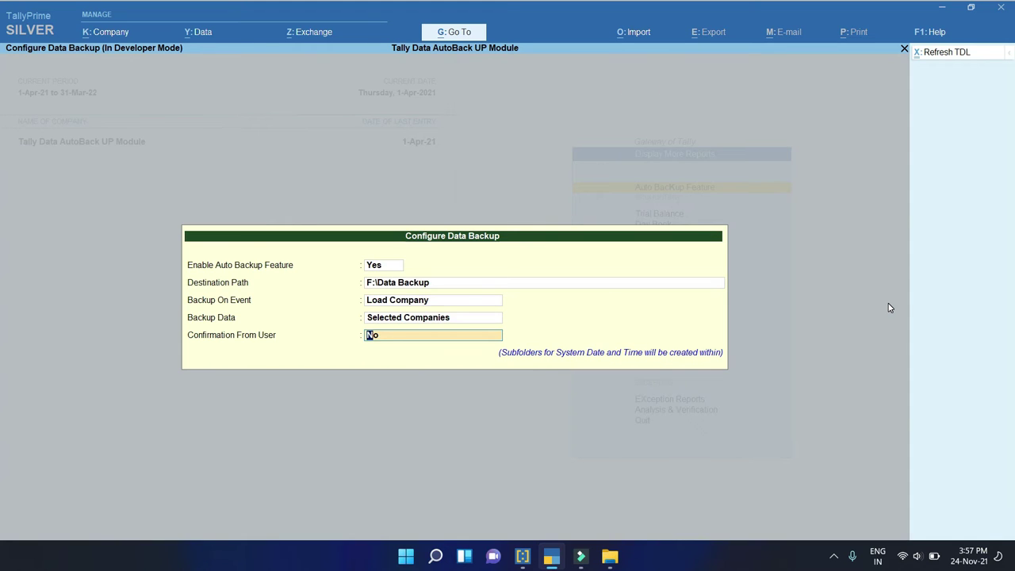
{"action": "key", "text": "Return"}
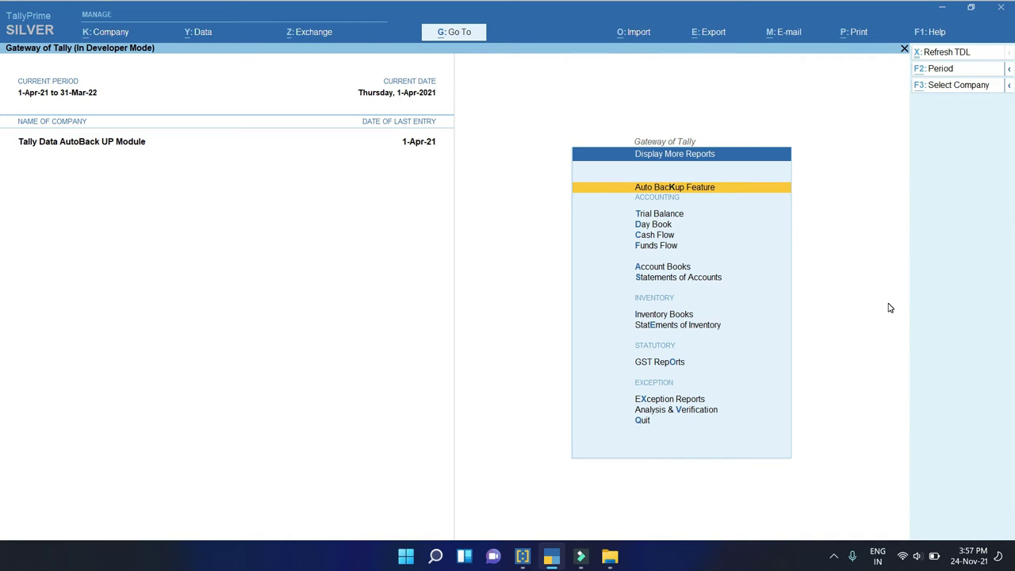
Shut the Tally Data AutoBack UP Module company and load it again to trigger the backup.
{"action": "key", "text": "alt+F1"}
{"action": "key", "text": "Return"}
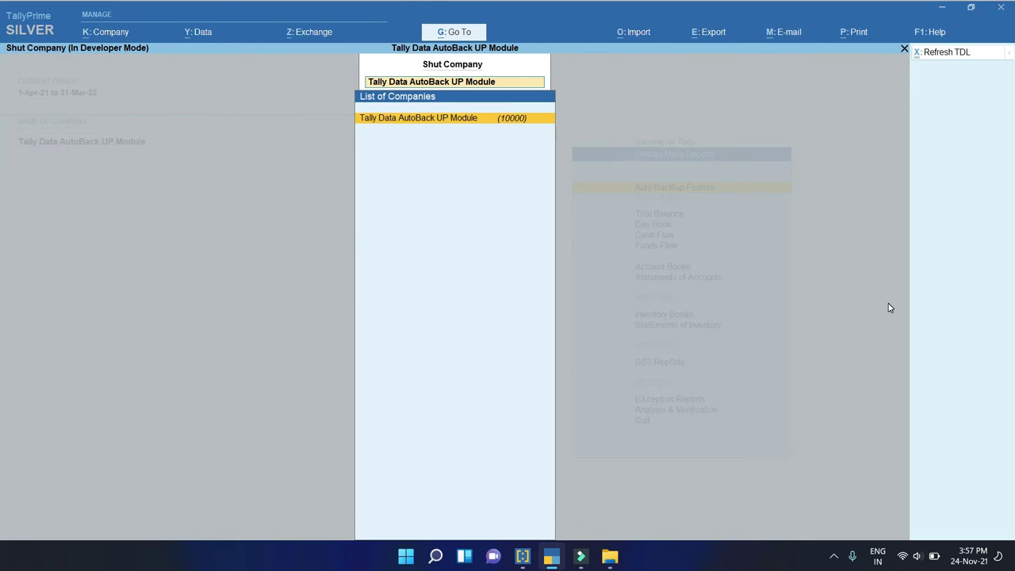
{"action": "key", "text": "Return"}
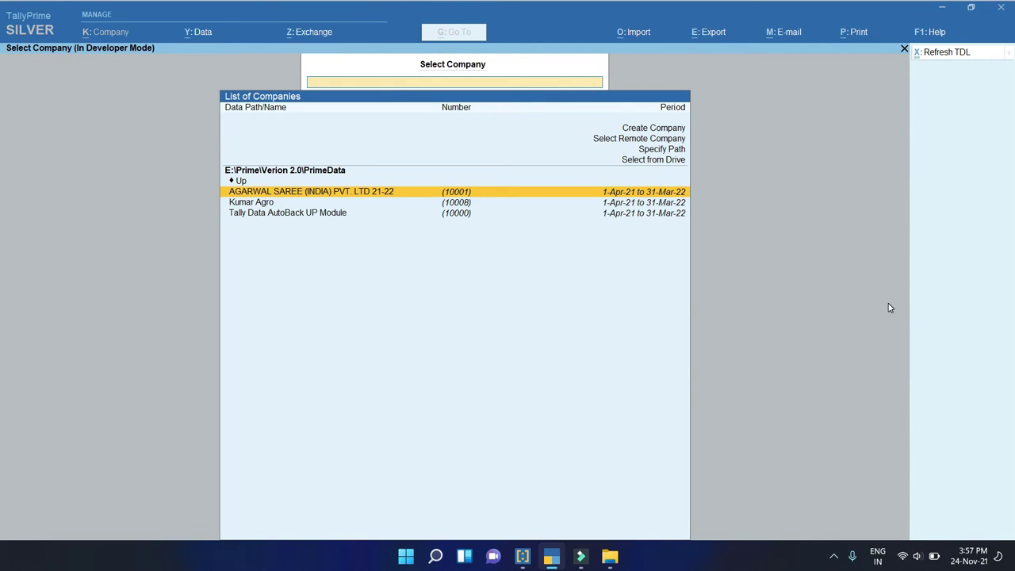
{"action": "key", "text": "Down"}
{"action": "key", "text": "Down"}
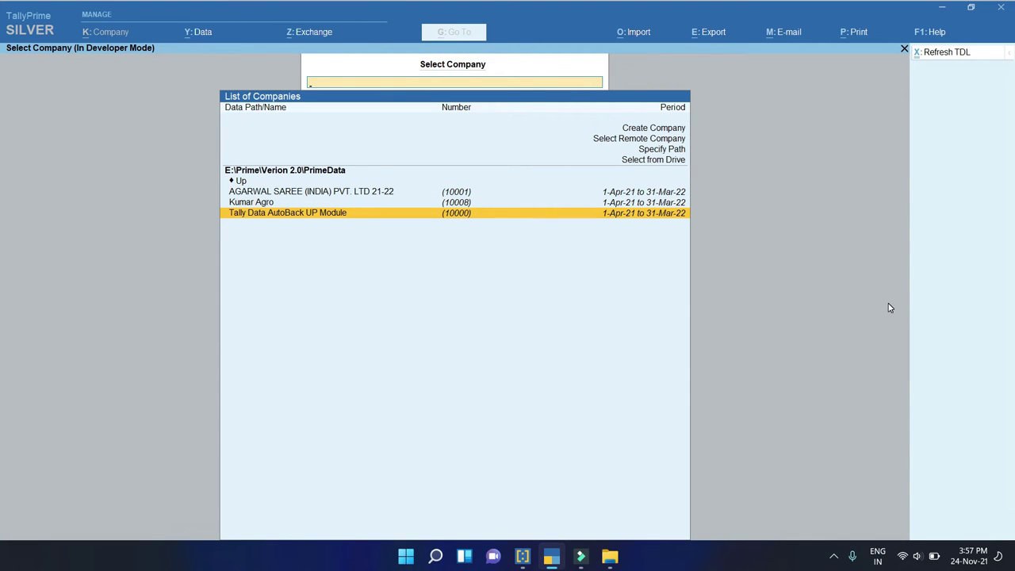
{"action": "key", "text": "Return"}
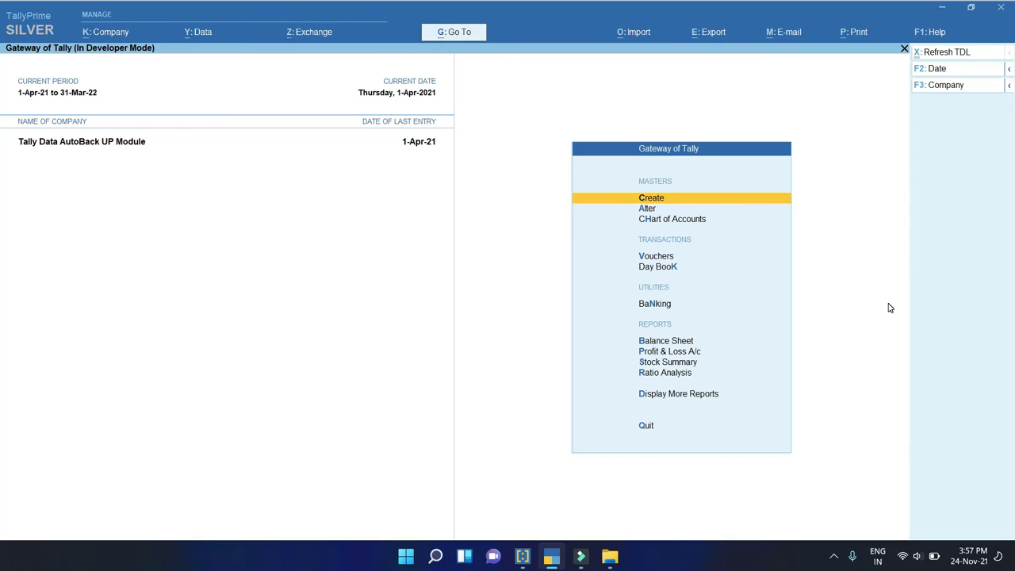
Switch to File Explorer and open the 1557 subfolder of the 24-Nov-21 folder to check the backup file.
{"action": "left_click", "coordinate": [610, 556]}
{"action": "double_click", "coordinate": [148, 118]}
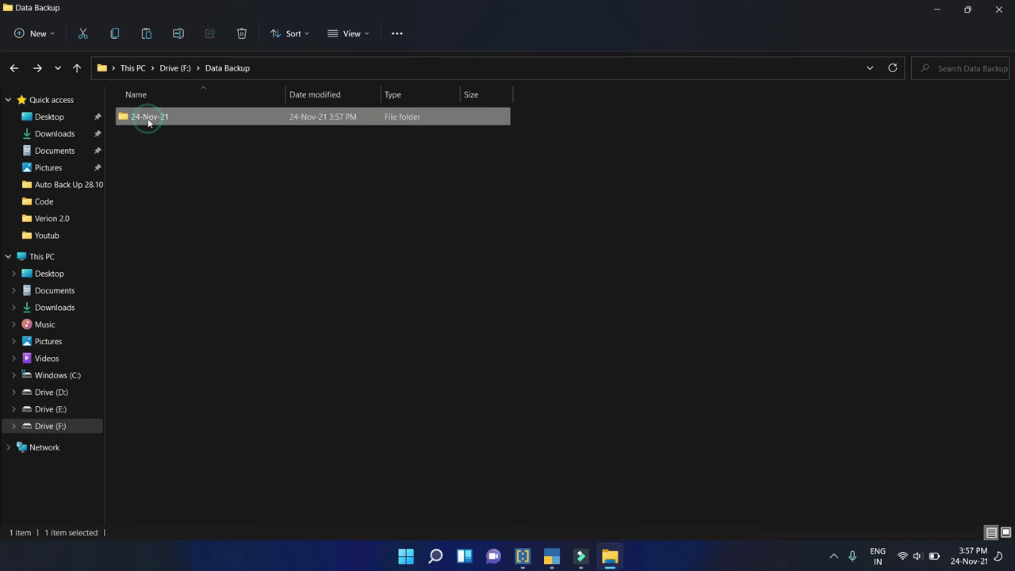
{"action": "double_click", "coordinate": [146, 117]}
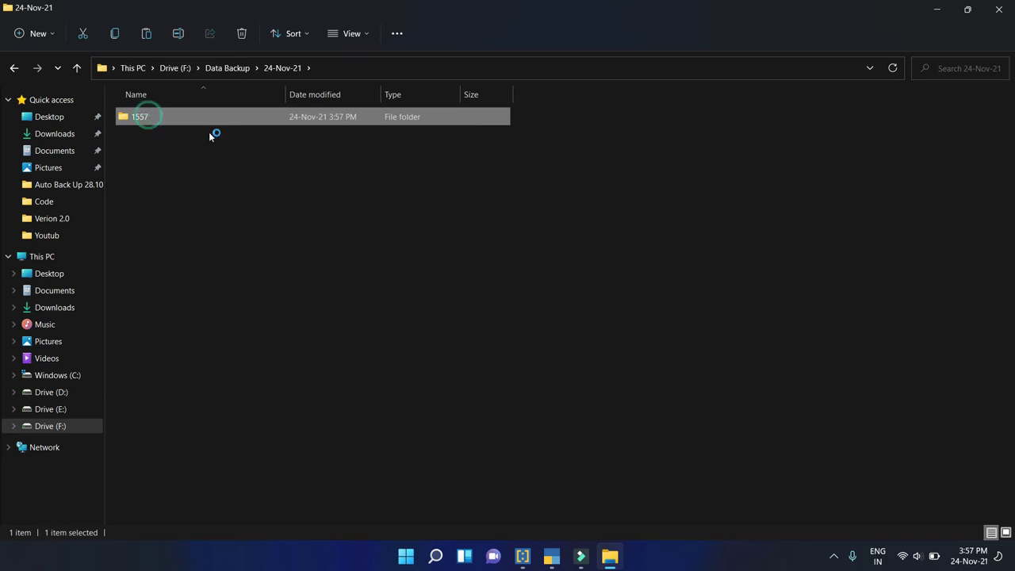
{"action": "left_click", "coordinate": [157, 121]}
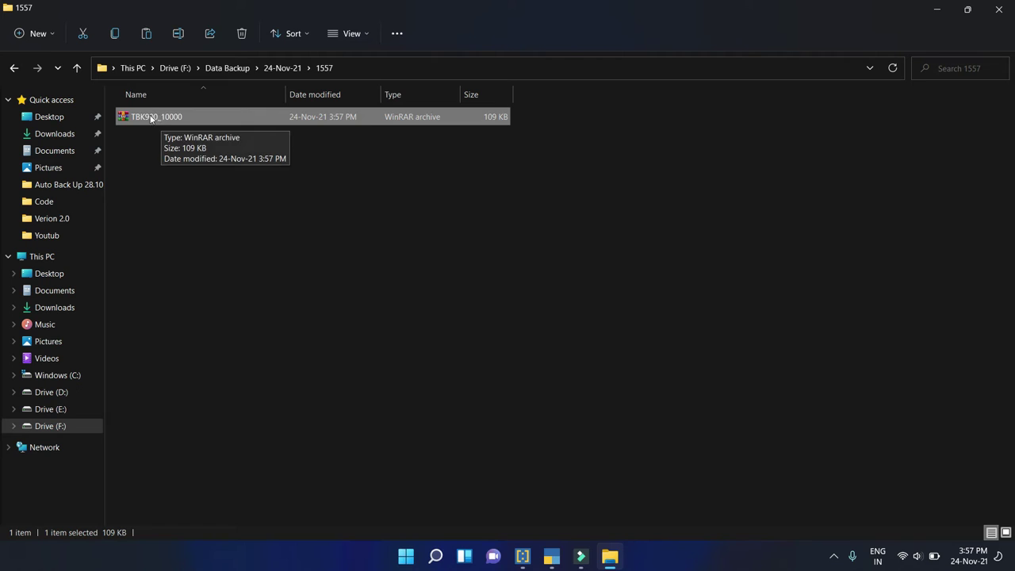
Return to the Data Backup folder and delete the 24-Nov-21 folder.
{"action": "left_click", "coordinate": [15, 69]}
{"action": "left_click", "coordinate": [16, 69]}
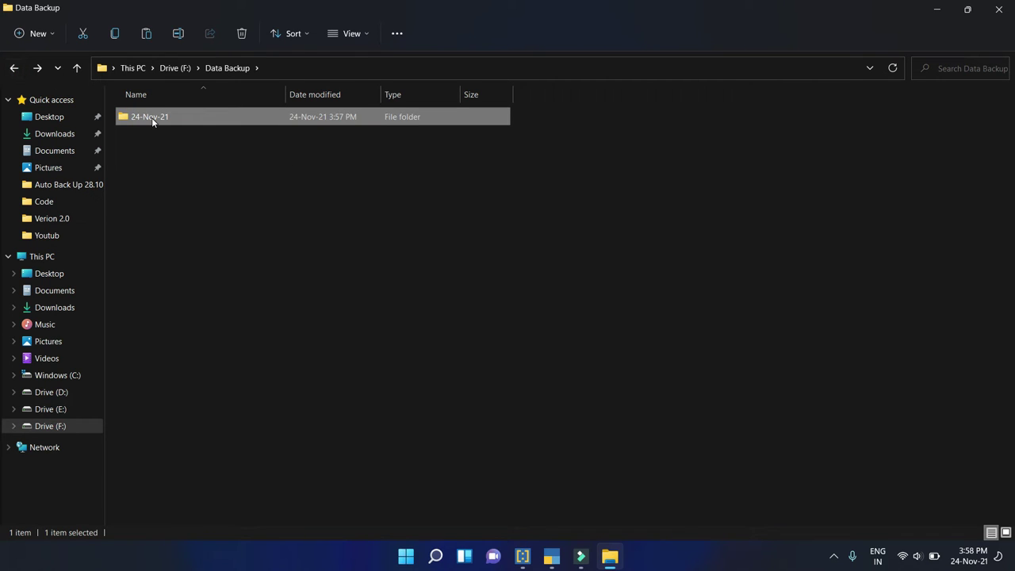
{"action": "key", "text": "Delete"}
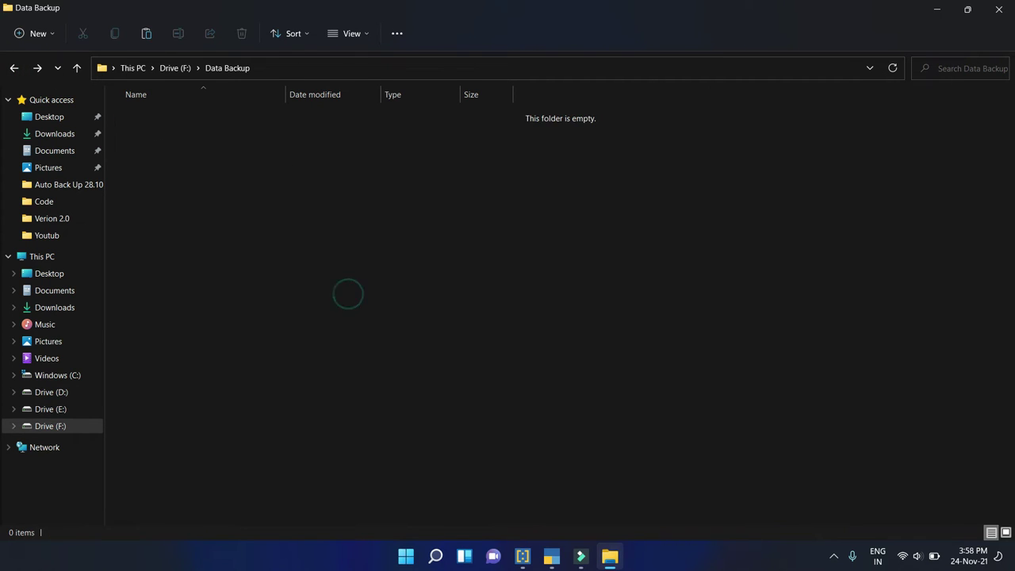
Switch to TallyPrime, open the Auto Backup Feature configuration and set Backup On Event to Tally Application End.
{"action": "left_click", "coordinate": [552, 556]}
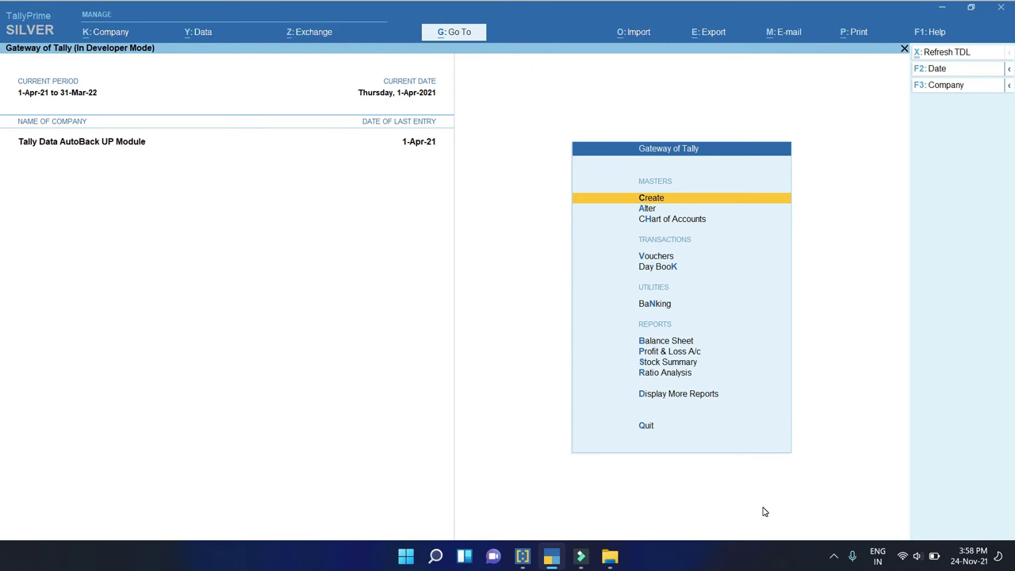
{"action": "key", "text": "Up"}
{"action": "key", "text": "Up"}
{"action": "key", "text": "Return"}
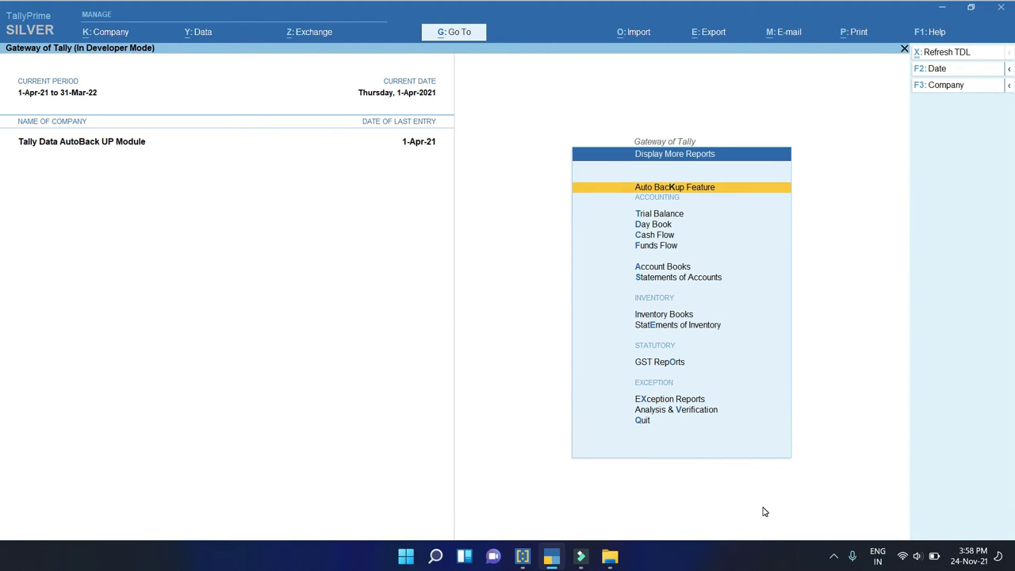
{"action": "key", "text": "Return"}
{"action": "key", "text": "Return"}
{"action": "key", "text": "Return"}
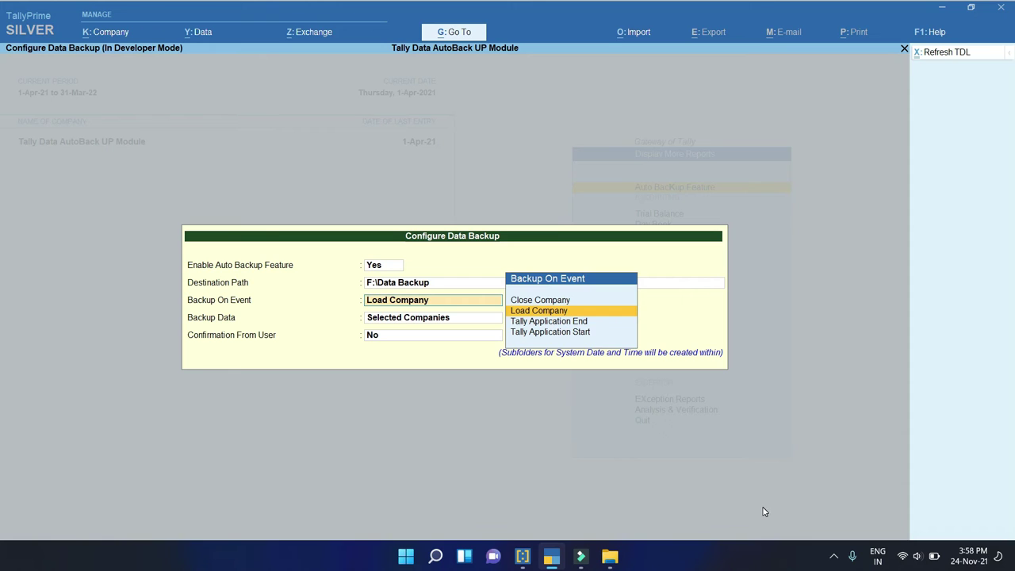
{"action": "key", "text": "Down"}
{"action": "key", "text": "Down"}
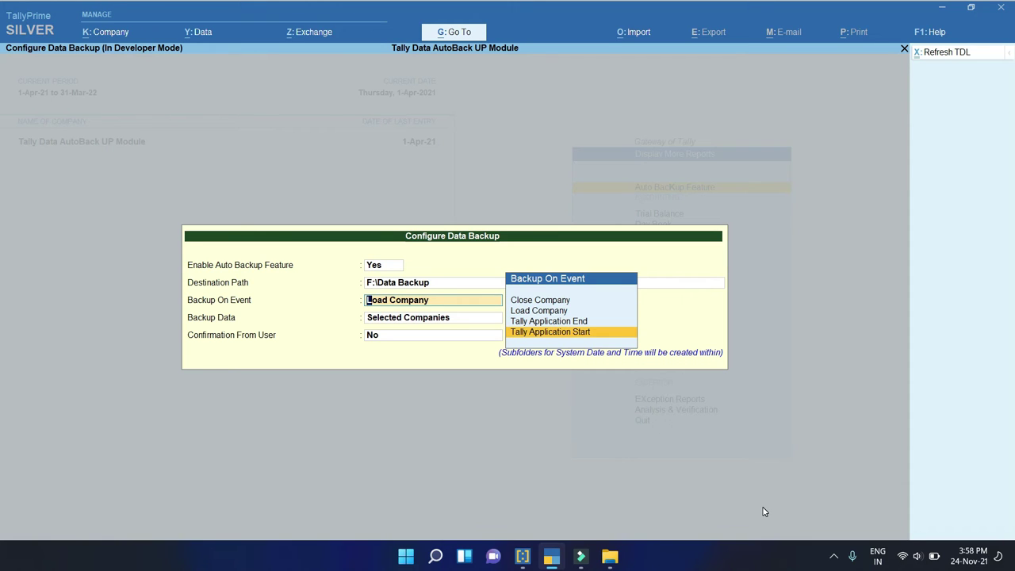
{"action": "key", "text": "Up"}
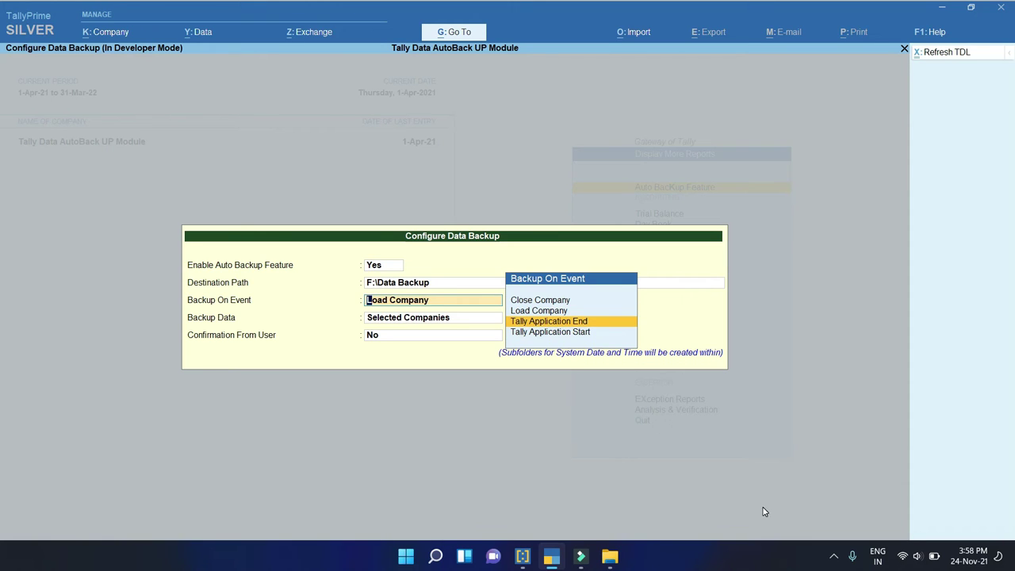
{"action": "key", "text": "Return"}
Set the backup data to All Companies and save the configuration.
{"action": "key", "text": "Up"}
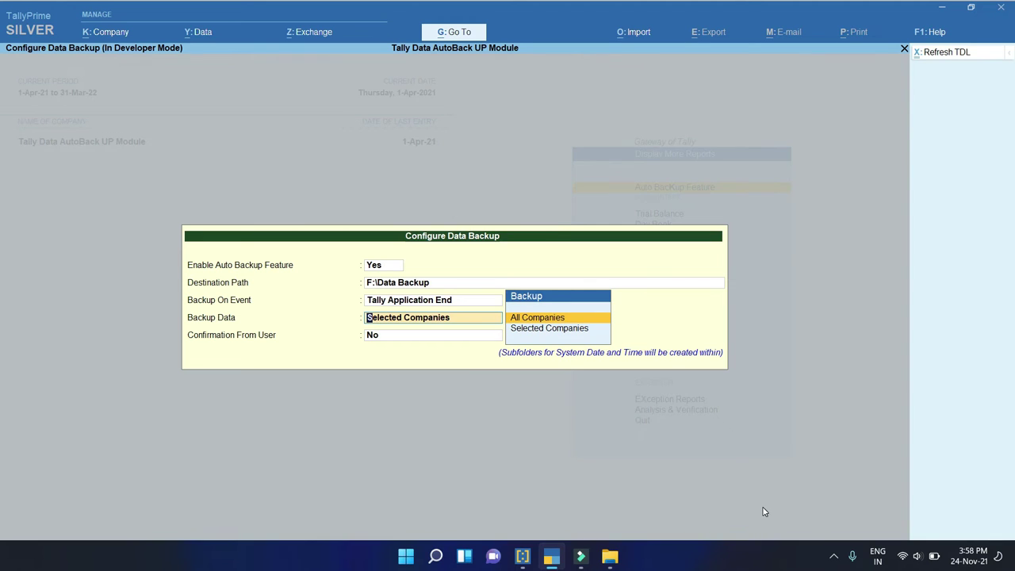
{"action": "key", "text": "ctrl+a"}
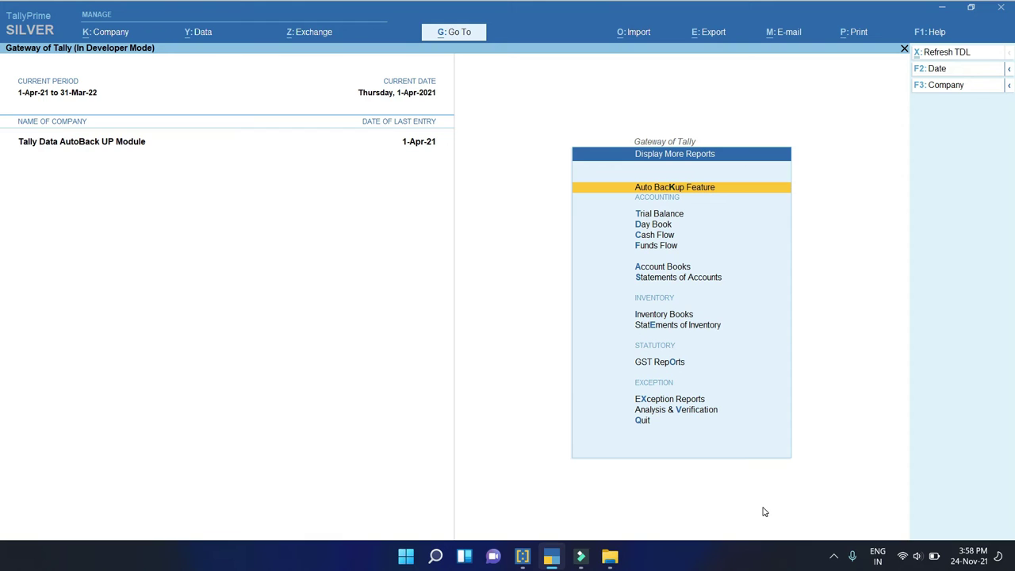
{"action": "key", "text": "Up"}
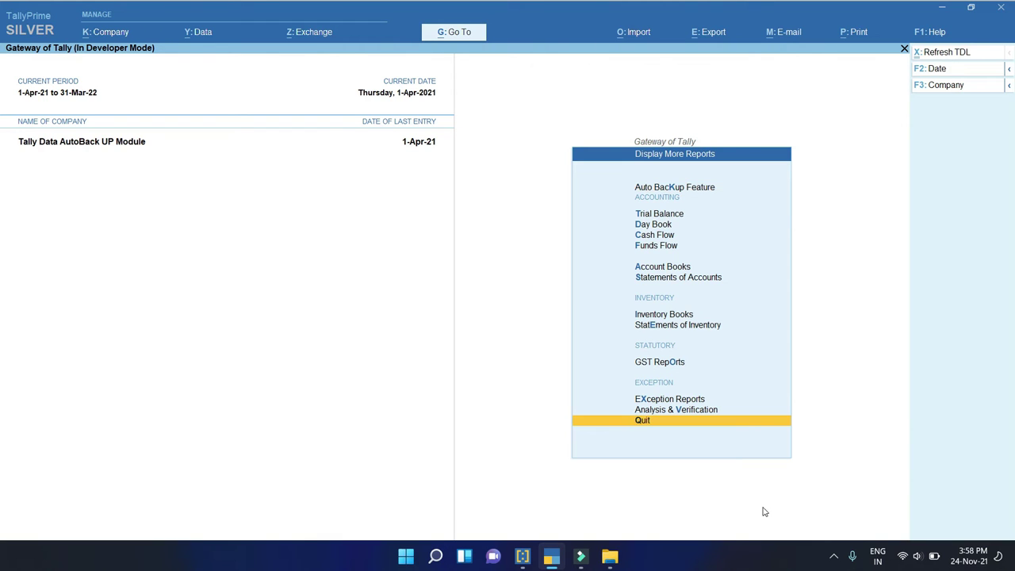
{"action": "key", "text": "Return"}
{"action": "key", "text": "Return"}
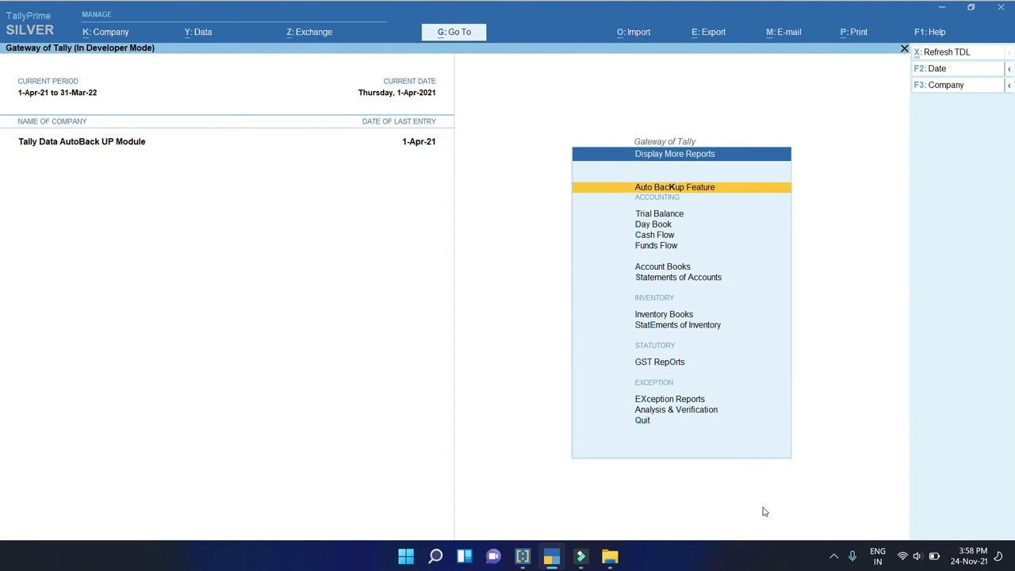
Reopen the backup configuration, set the backup data to Selected Companies with only Tally Data AutoBack UP Module, and save it.
{"action": "key", "text": "Return"}
{"action": "key", "text": "Return"}
{"action": "key", "text": "Return"}
{"action": "key", "text": "Return"}
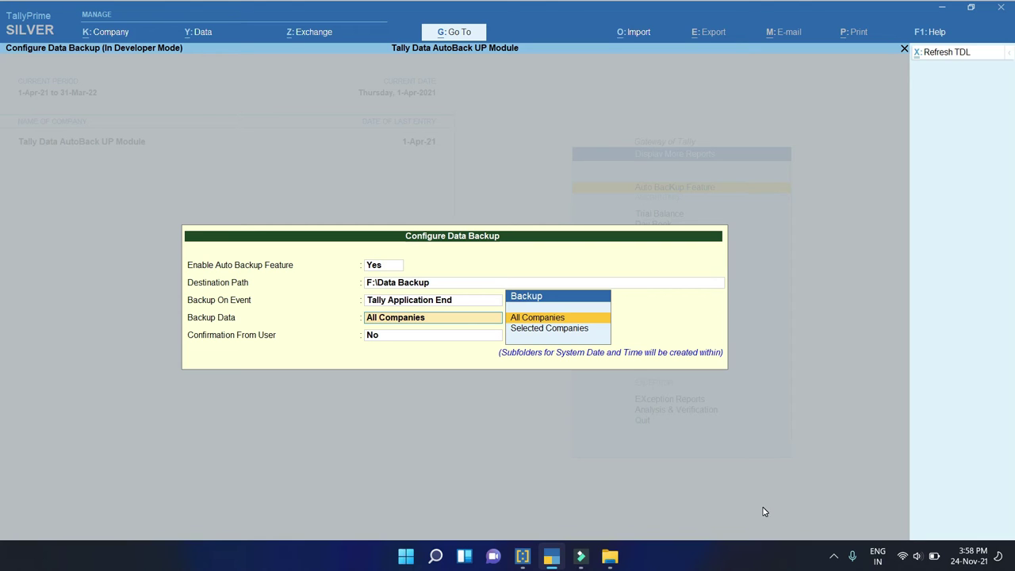
{"action": "key", "text": "Down"}
{"action": "key", "text": "Return"}
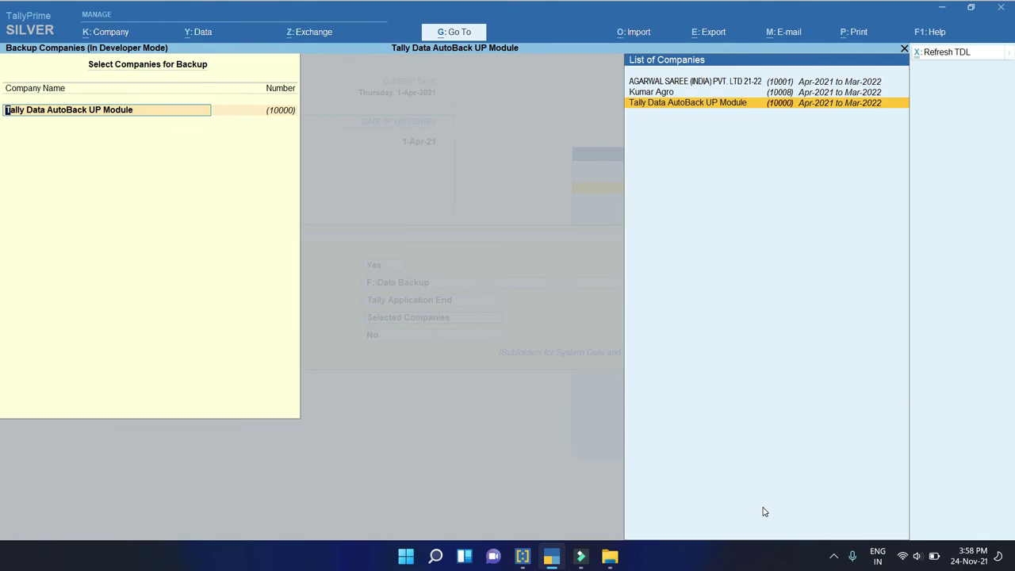
{"action": "key", "text": "Return"}
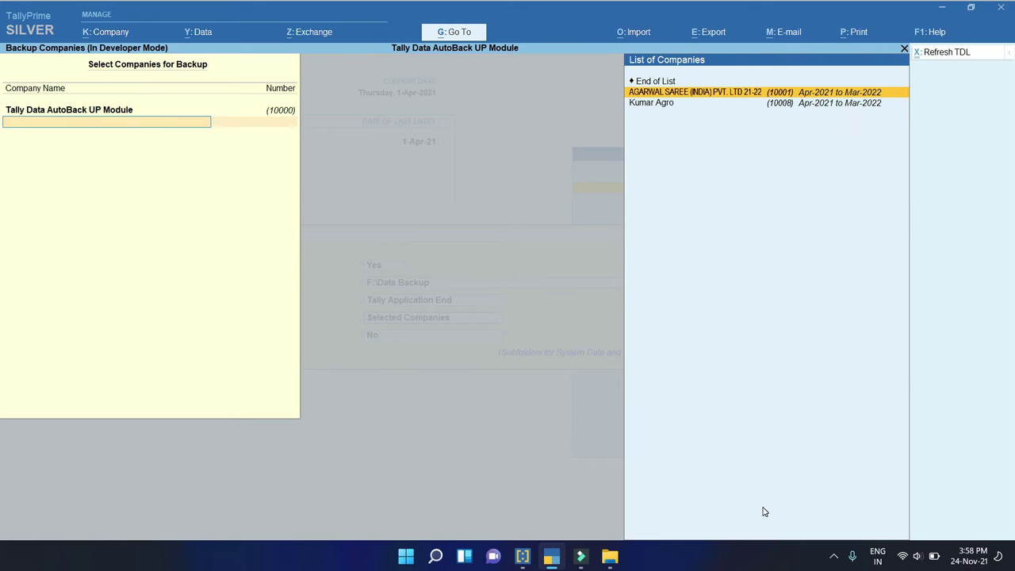
{"action": "key", "text": "Up"}
{"action": "key", "text": "Return"}
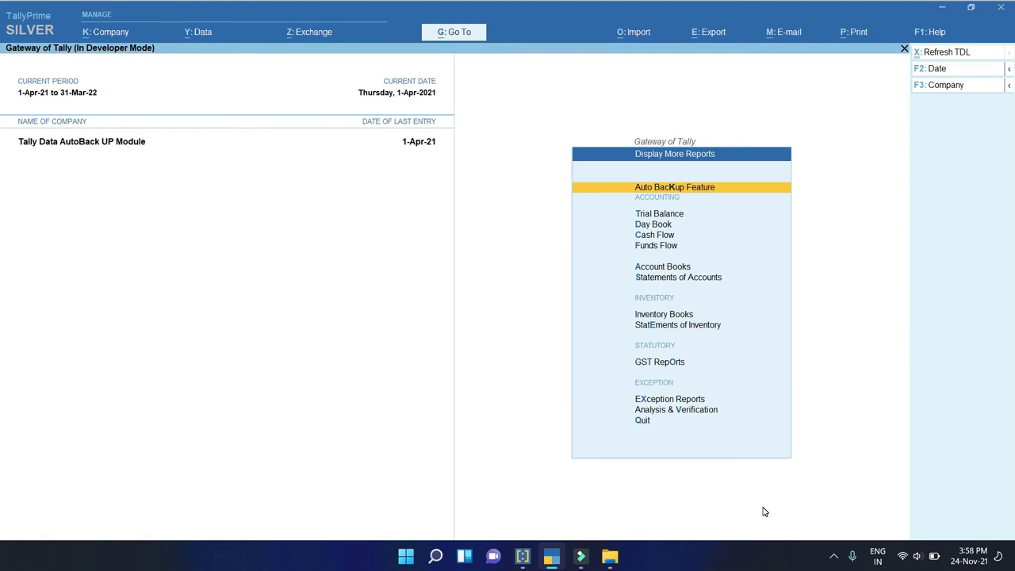
Return to the Gateway of Tally and quit TallyPrime to trigger the application-end backup.
{"action": "key", "text": "Escape"}
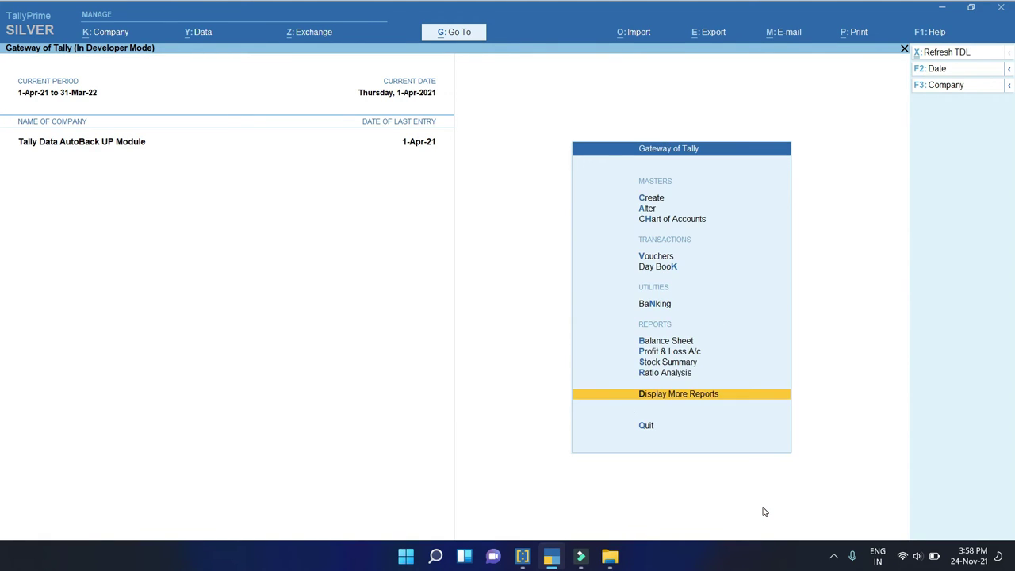
{"action": "key", "text": "Escape"}
{"action": "key", "text": "y"}
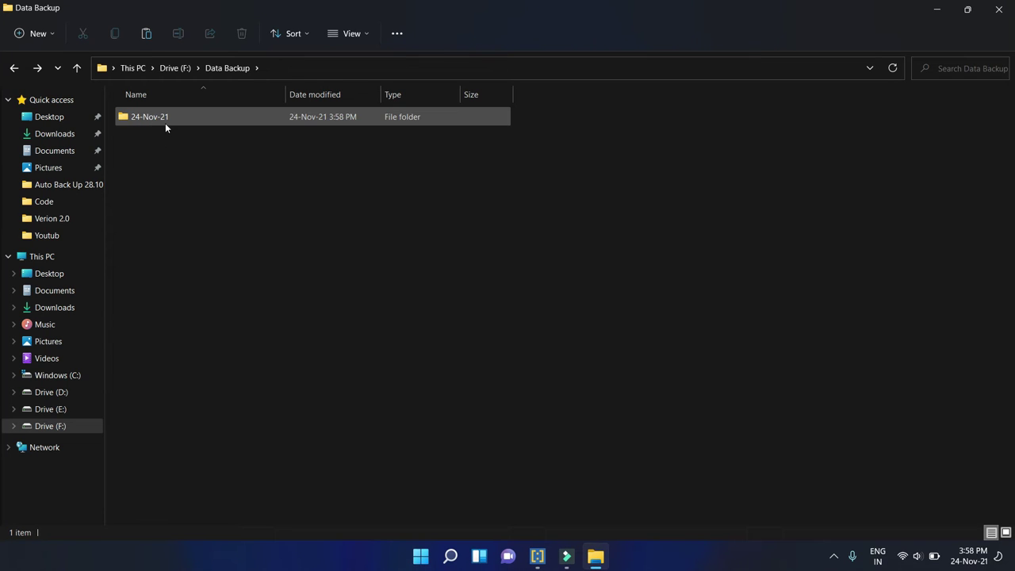
Open the 1558 subfolder of the 24-Nov-21 folder in File Explorer to check for the backup file.
{"action": "double_click", "coordinate": [150, 117]}
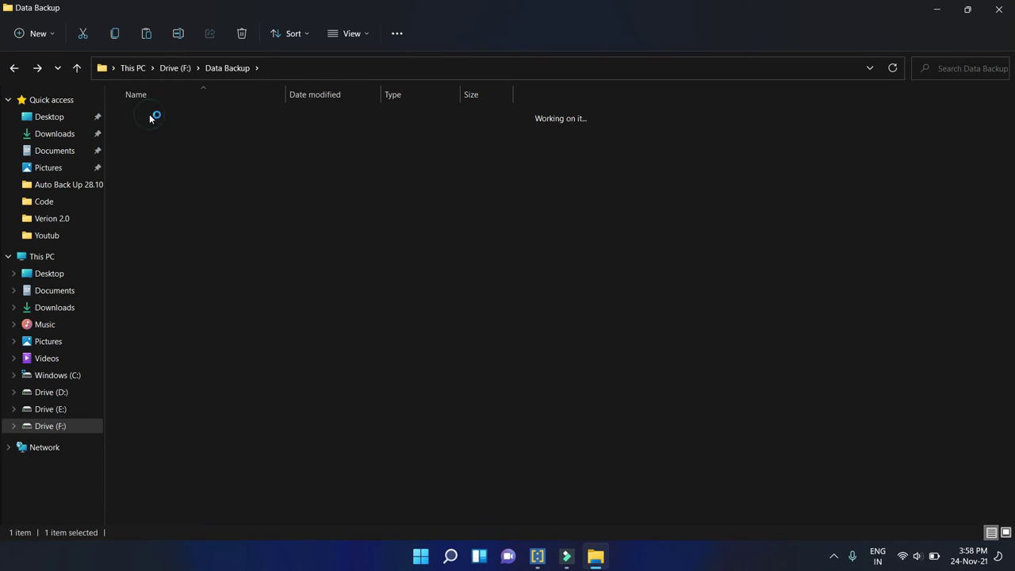
{"action": "double_click", "coordinate": [143, 116]}
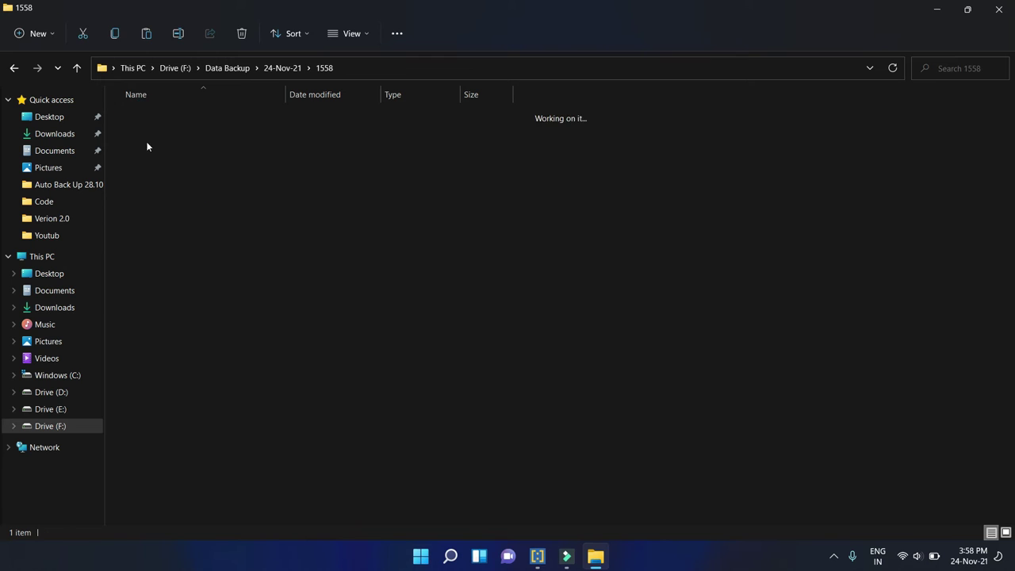
Return from the 1558 subfolder to F:\Data Backup and delete the 24-Nov-21 folder.
{"action": "left_click", "coordinate": [157, 120]}
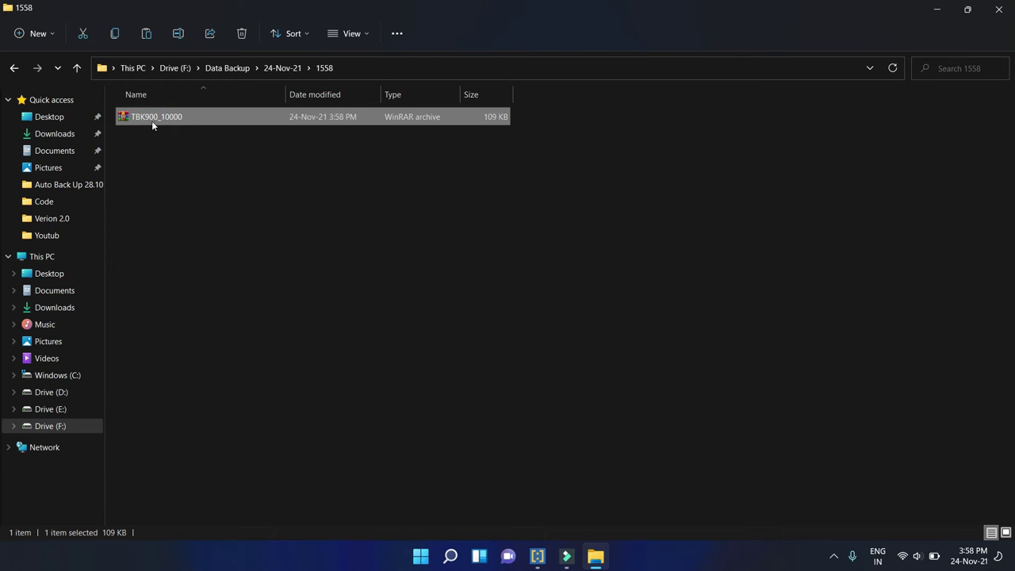
{"action": "left_click", "coordinate": [14, 68]}
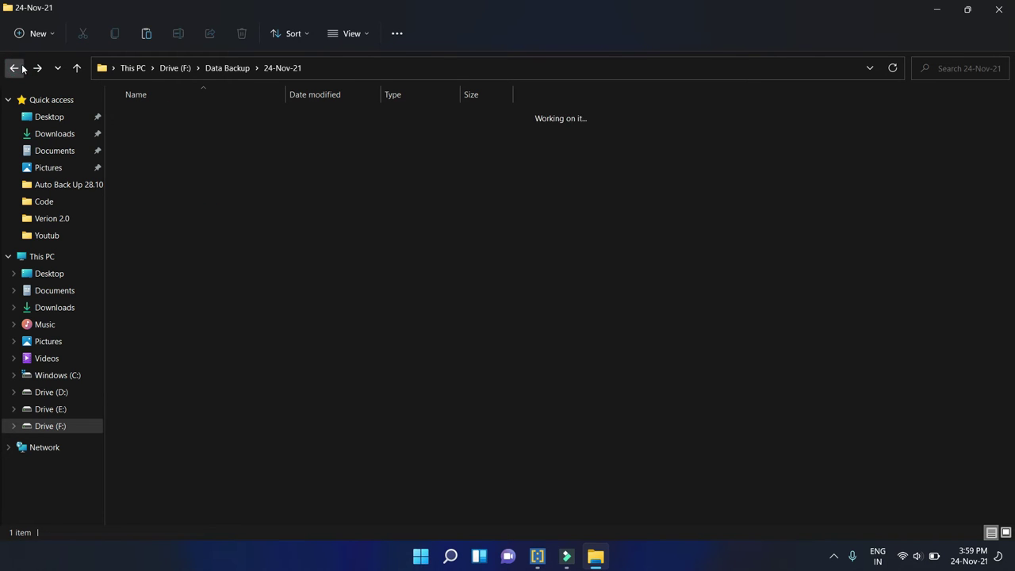
{"action": "key", "text": "alt+Left"}
{"action": "left_click", "coordinate": [154, 120]}
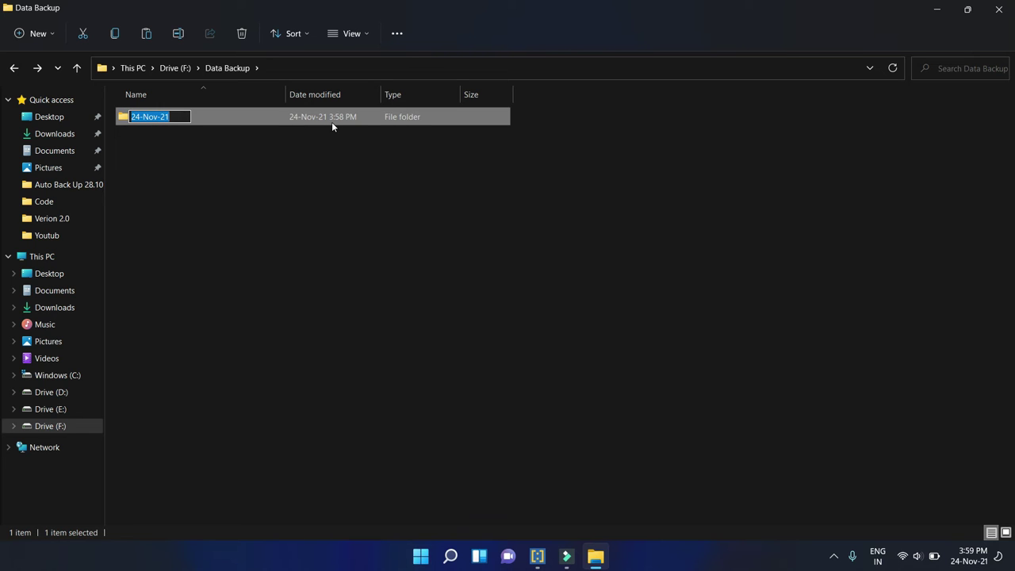
{"action": "left_click", "coordinate": [339, 167]}
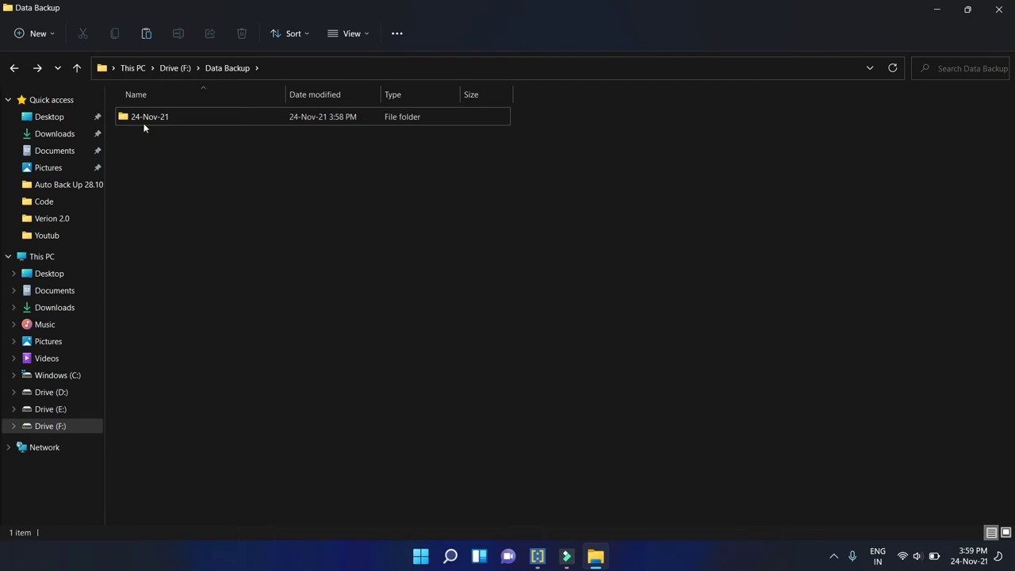
{"action": "left_click", "coordinate": [13, 68]}
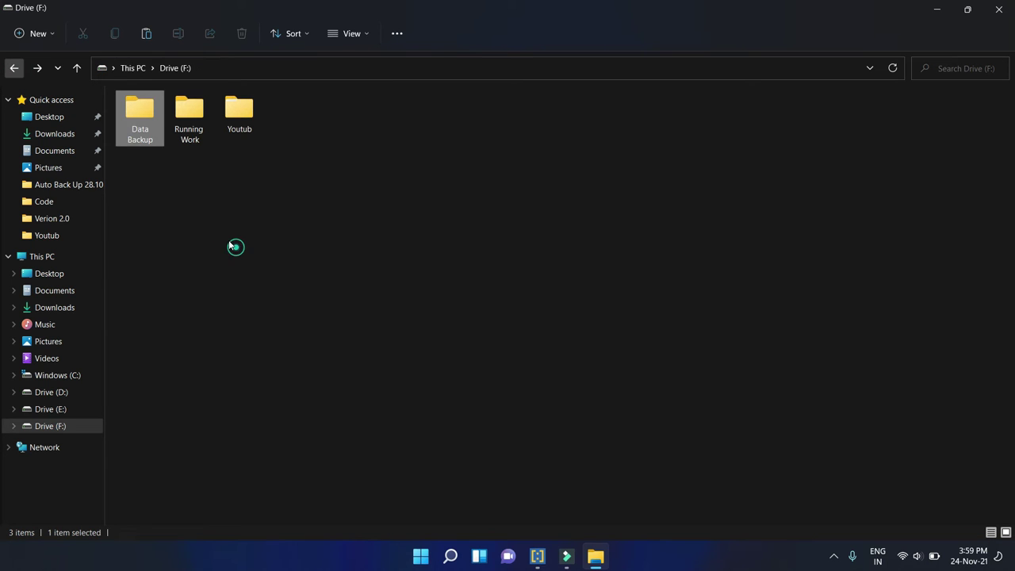
{"action": "double_click", "coordinate": [136, 137]}
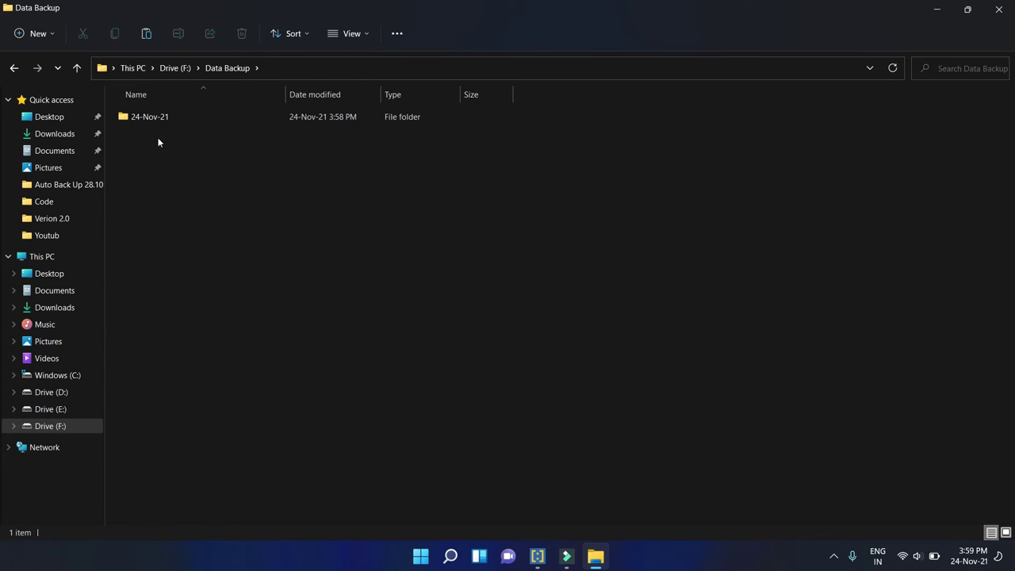
{"action": "left_click", "coordinate": [154, 128]}
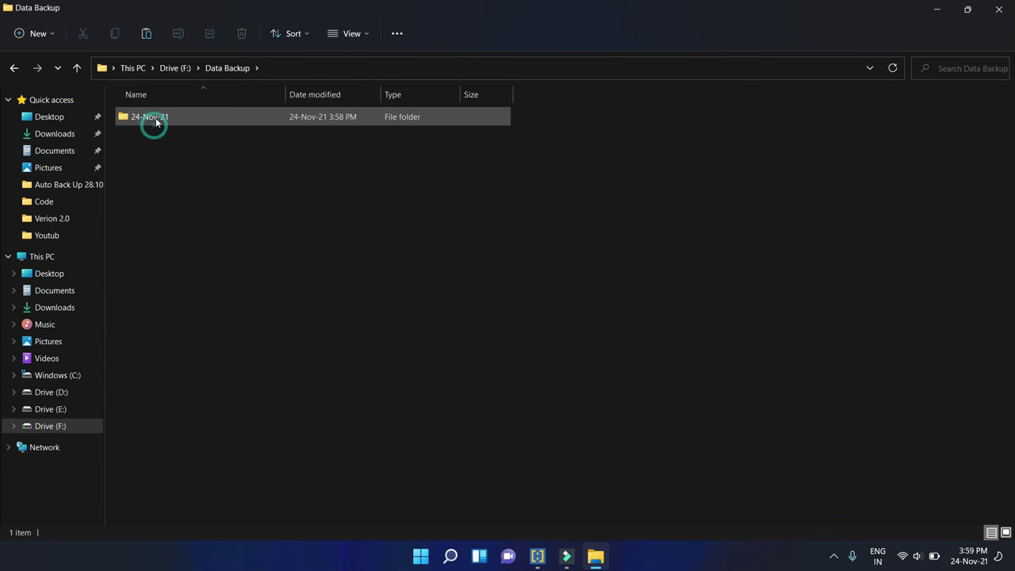
{"action": "key", "text": "Delete"}
Start TallyPrime again with the Tally Data AutoBack UP Module company loaded.
{"action": "left_click", "coordinate": [314, 286]}
{"action": "key", "text": "super+r"}
{"action": "key", "text": "Return"}
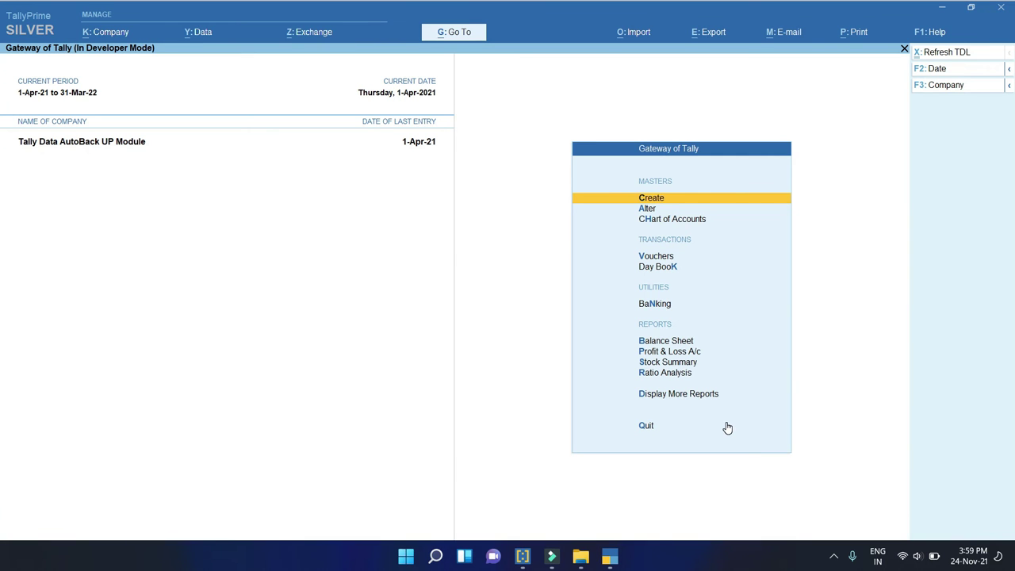
{"action": "key", "text": "ctrl+F3"}
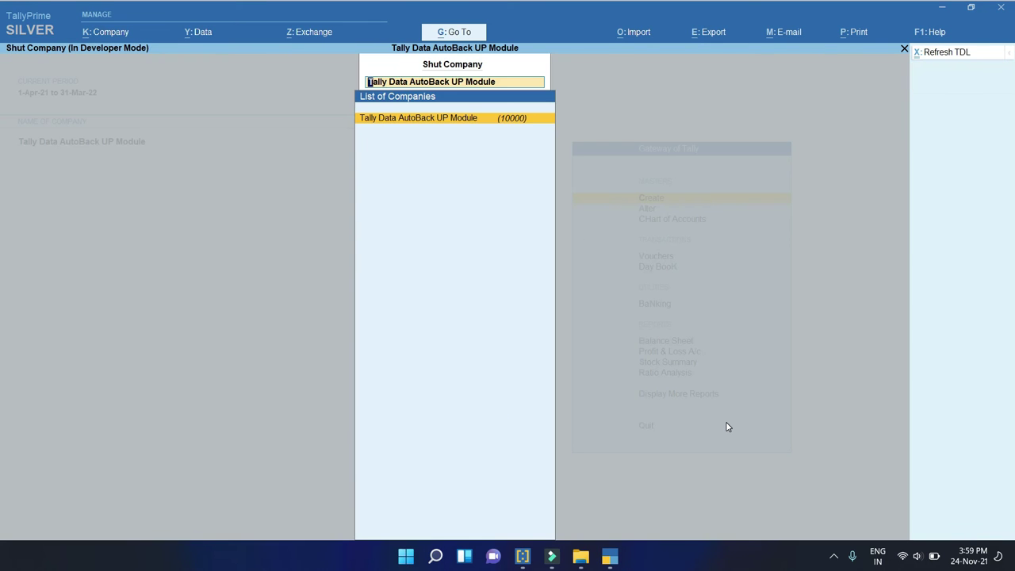
{"action": "key", "text": "Return"}
{"action": "key", "text": "Down"}
{"action": "key", "text": "Down"}
{"action": "key", "text": "Return"}
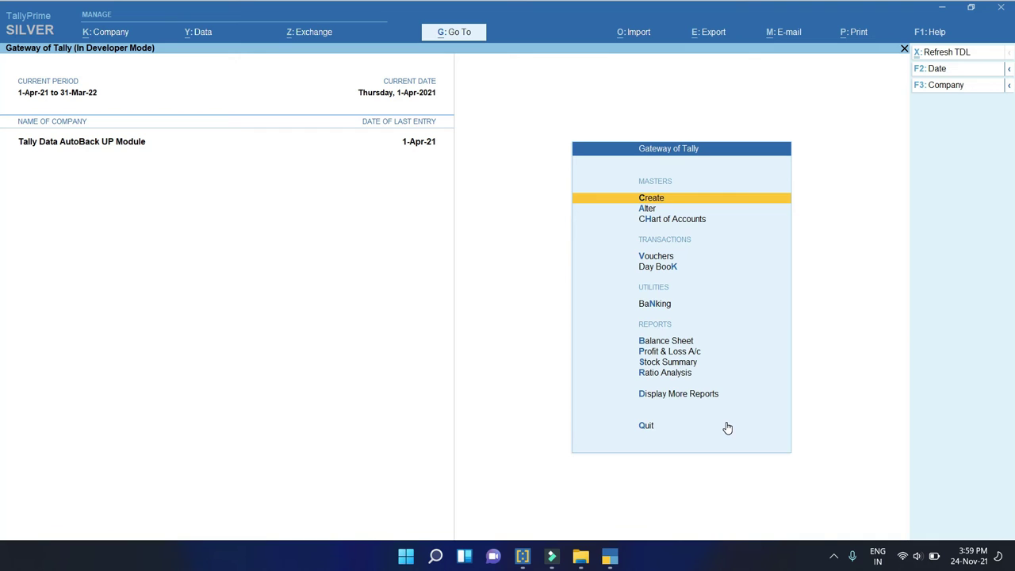
In the Auto Backup Feature configuration, keep the event Tally Application End, set the backup data to All Companies, save, and return to the Gateway of Tally.
{"action": "key", "text": "Up"}
{"action": "key", "text": "Up"}
{"action": "key", "text": "Return"}
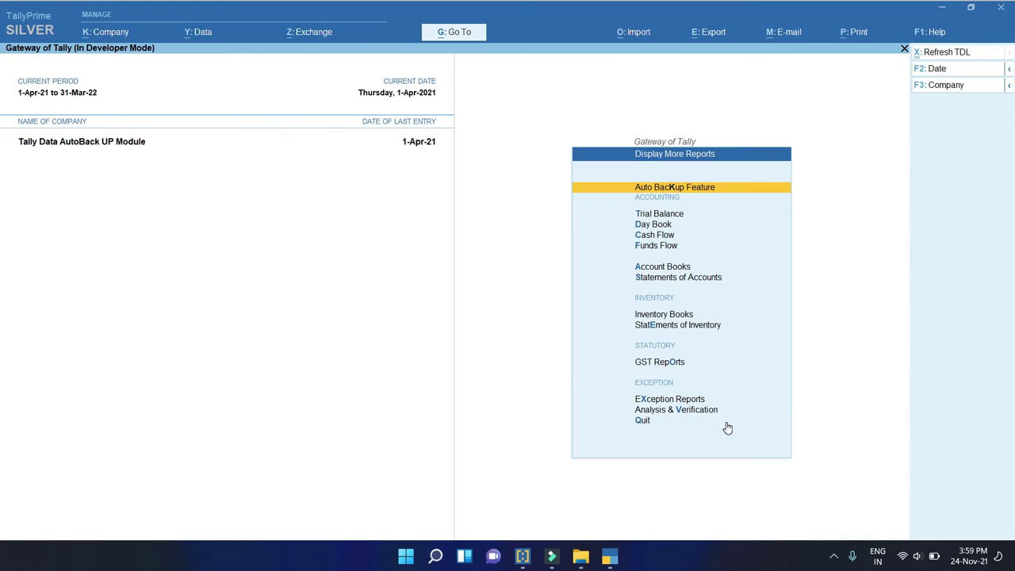
{"action": "key", "text": "Return"}
{"action": "key", "text": "Return"}
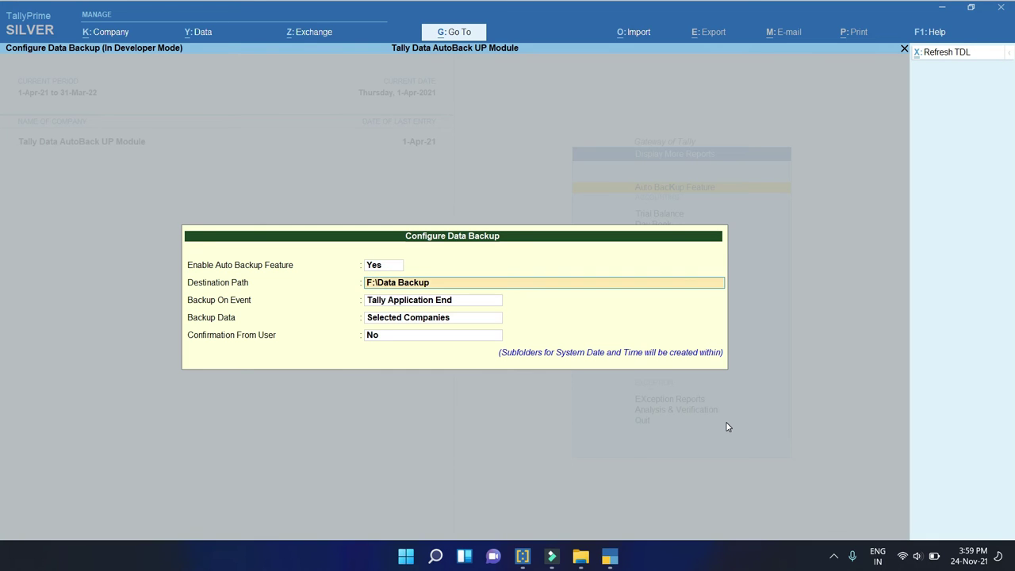
{"action": "key", "text": "Return"}
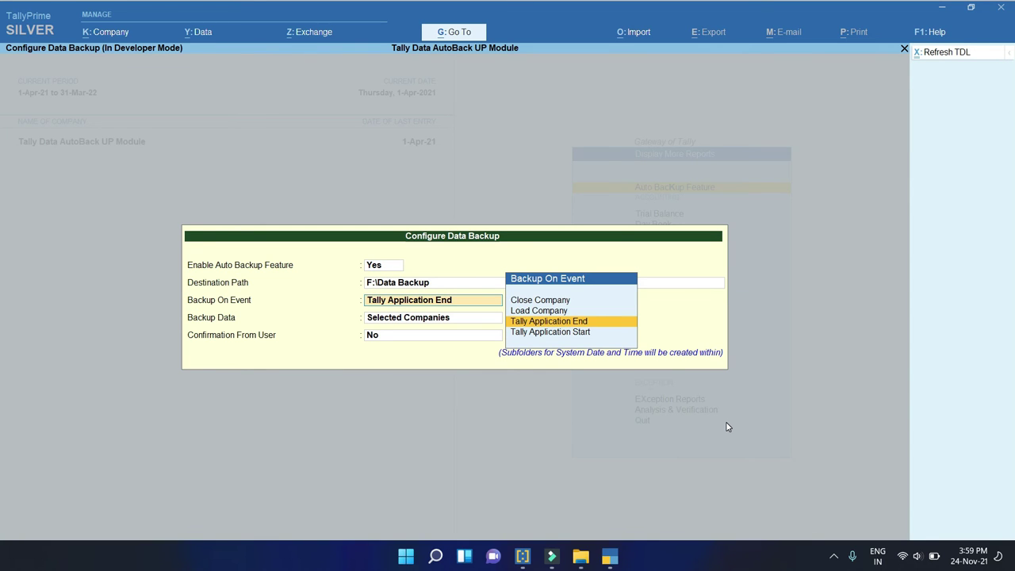
{"action": "key", "text": "Return"}
{"action": "key", "text": "Up"}
{"action": "key", "text": "Return"}
{"action": "key", "text": "Return"}
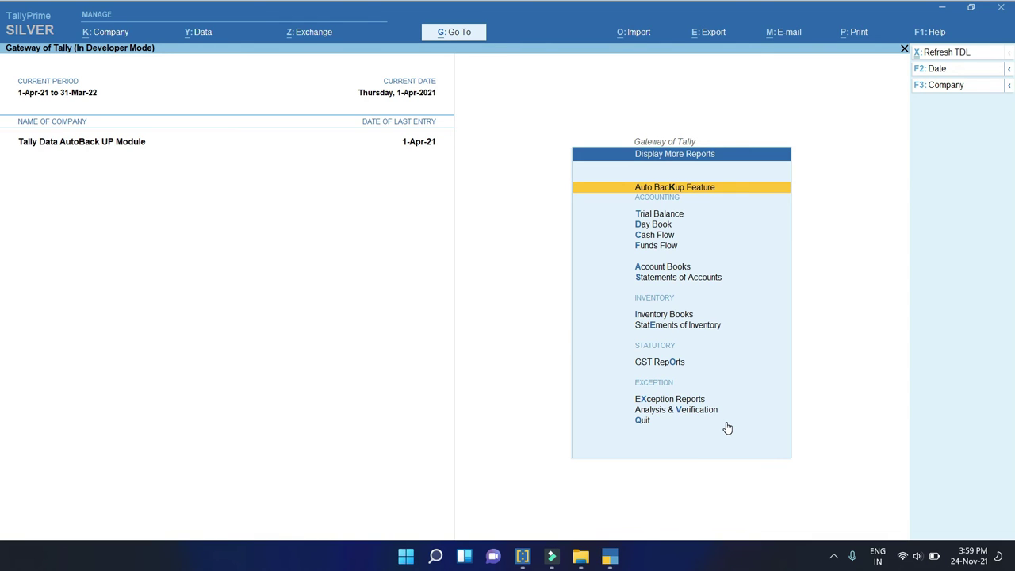
{"action": "key", "text": "Escape"}
{"action": "key", "text": "Escape"}
{"action": "key", "text": "n"}
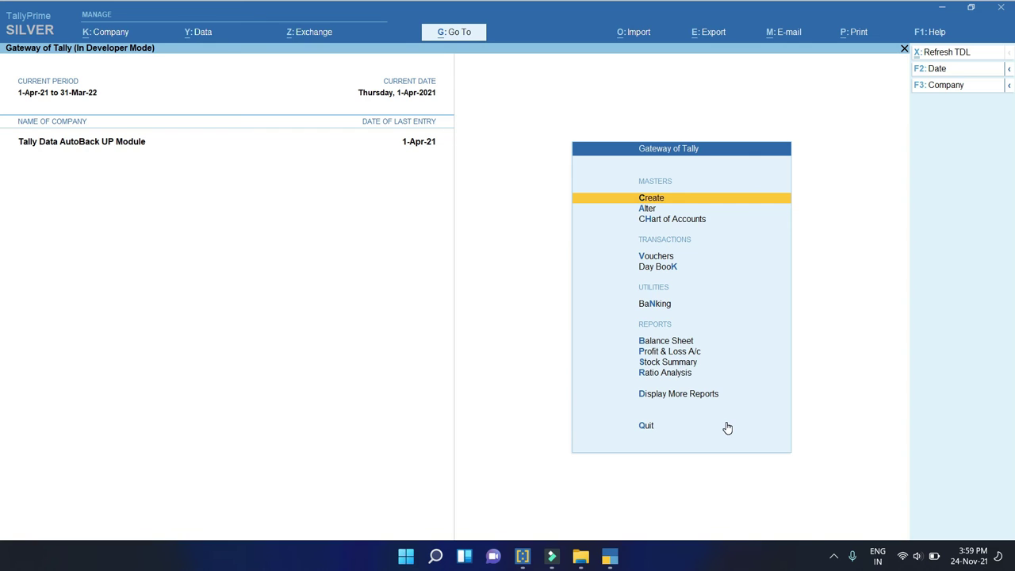
Reopen the Auto Backup Feature configuration to review its event and backup data settings, and return to the Gateway of Tally.
{"action": "key", "text": "Up"}
{"action": "key", "text": "Up"}
{"action": "key", "text": "Return"}
{"action": "key", "text": "Return"}
{"action": "key", "text": "Return"}
{"action": "key", "text": "Return"}
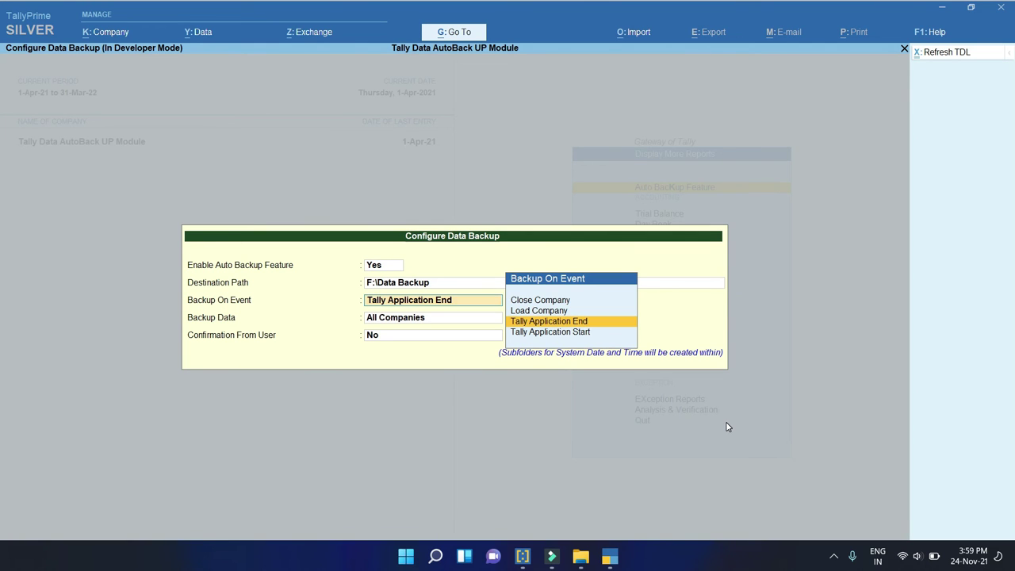
{"action": "key", "text": "Return"}
{"action": "key", "text": "Return"}
{"action": "key", "text": "Return"}
{"action": "key", "text": "Escape"}
{"action": "key", "text": "Escape"}
{"action": "key", "text": "Escape"}
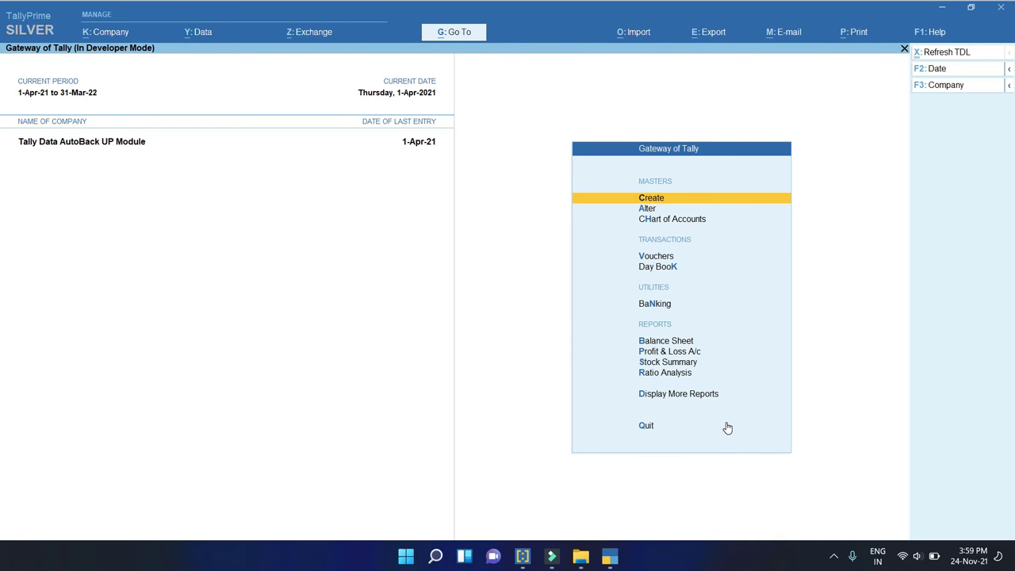
Switch to File Explorer and reopen the Data Backup folder on Drive (F:) to check its contents.
{"action": "left_click", "coordinate": [581, 556]}
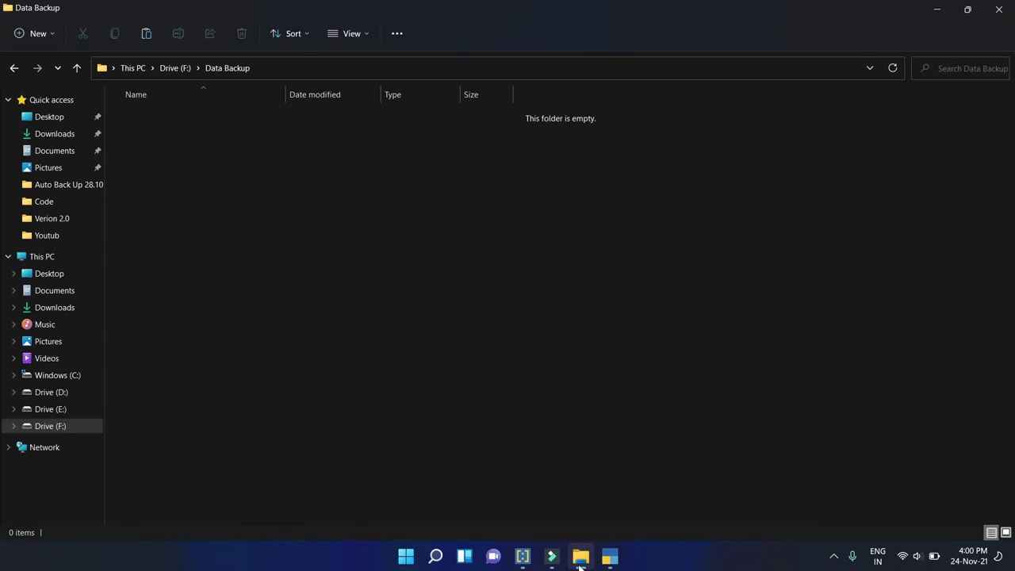
{"action": "left_click", "coordinate": [14, 68]}
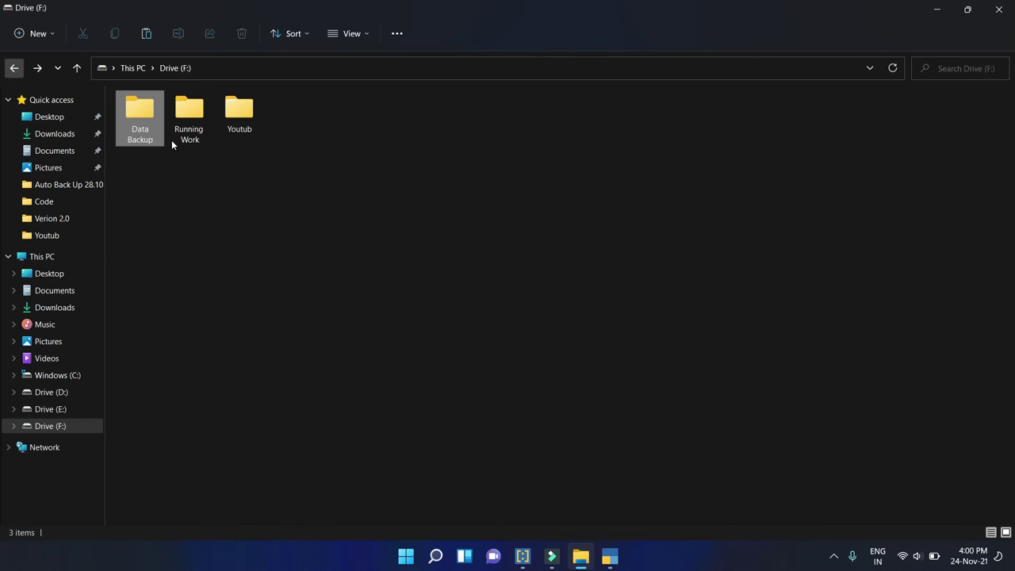
{"action": "double_click", "coordinate": [140, 127]}
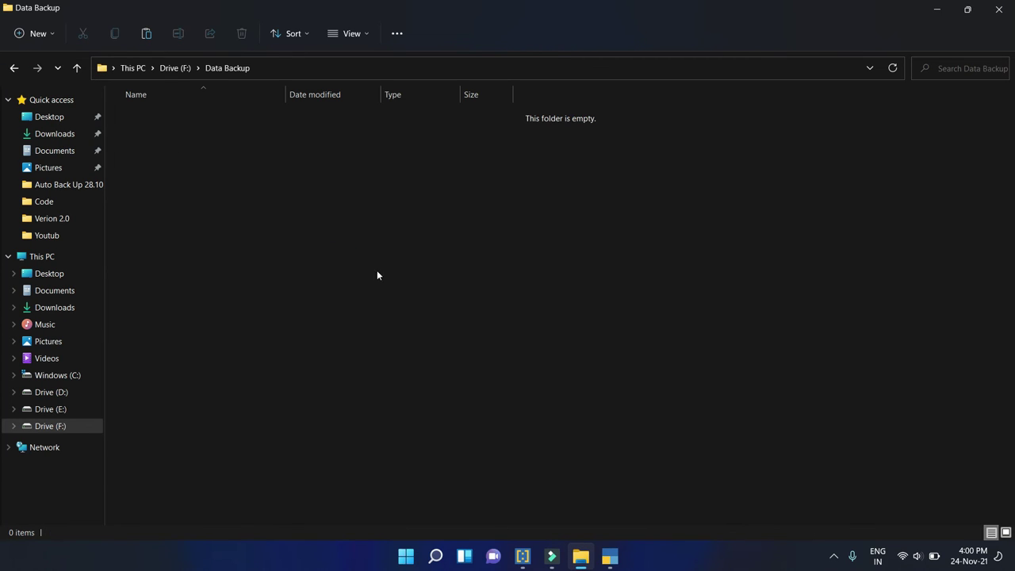
Switch back to TallyPrime and quit it to trigger the application-end backup.
{"action": "left_click", "coordinate": [610, 556]}
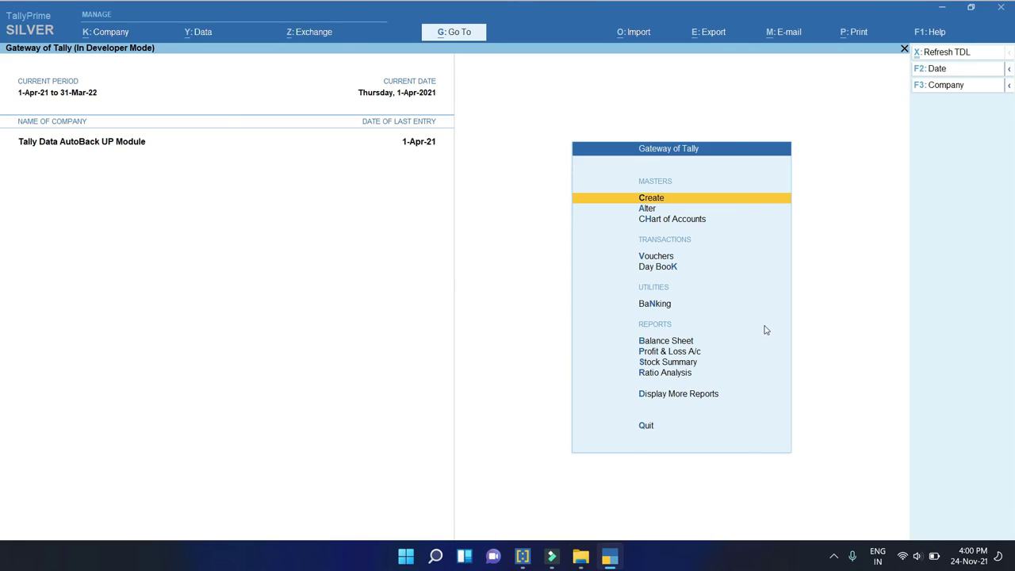
{"action": "key", "text": "Escape"}
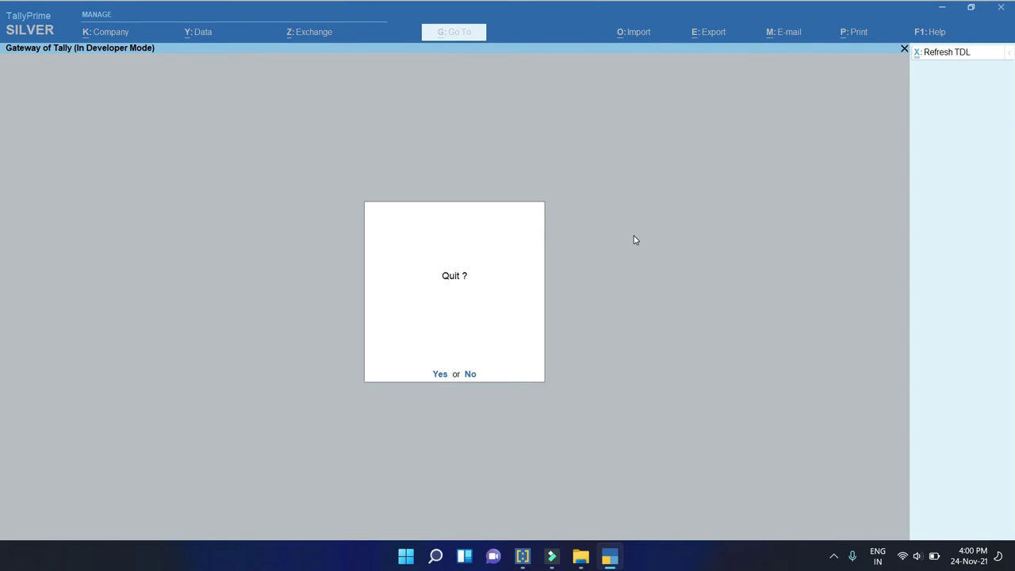
{"action": "left_click", "coordinate": [441, 374]}
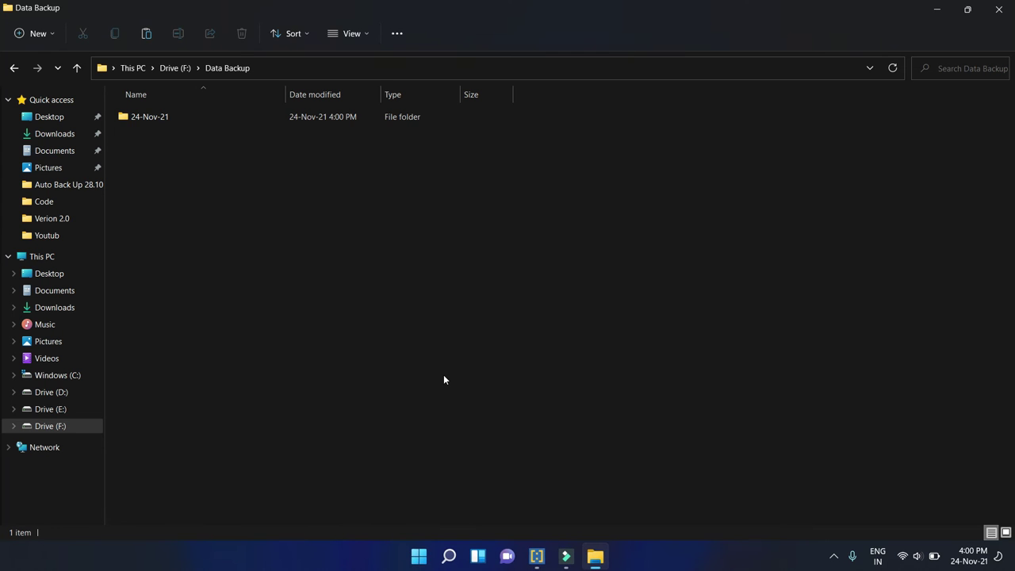
Open the 1600 subfolder of the new 24-Nov-21 folder and examine the company backup files.
{"action": "double_click", "coordinate": [169, 120]}
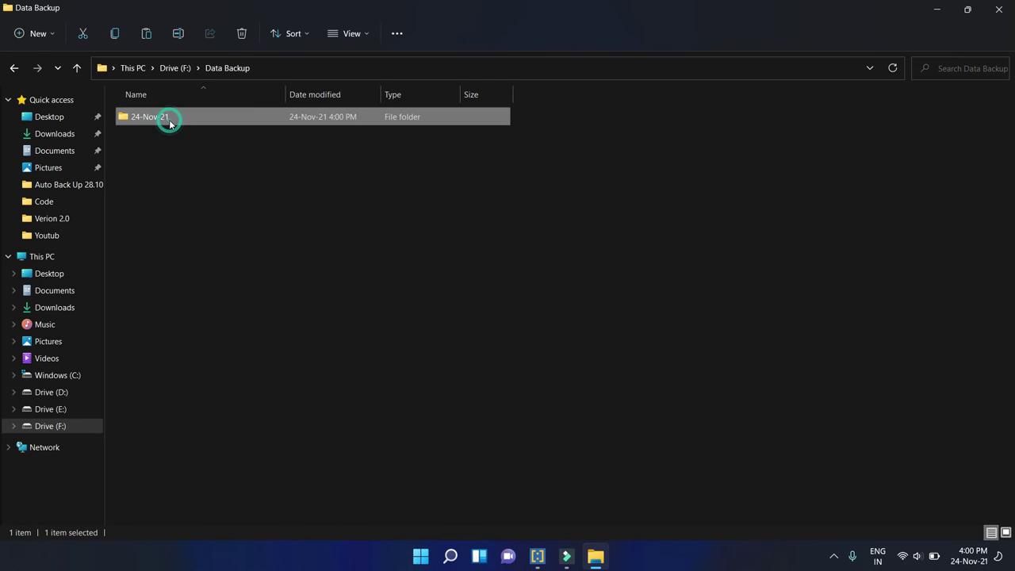
{"action": "left_click", "coordinate": [139, 124]}
{"action": "double_click", "coordinate": [139, 124]}
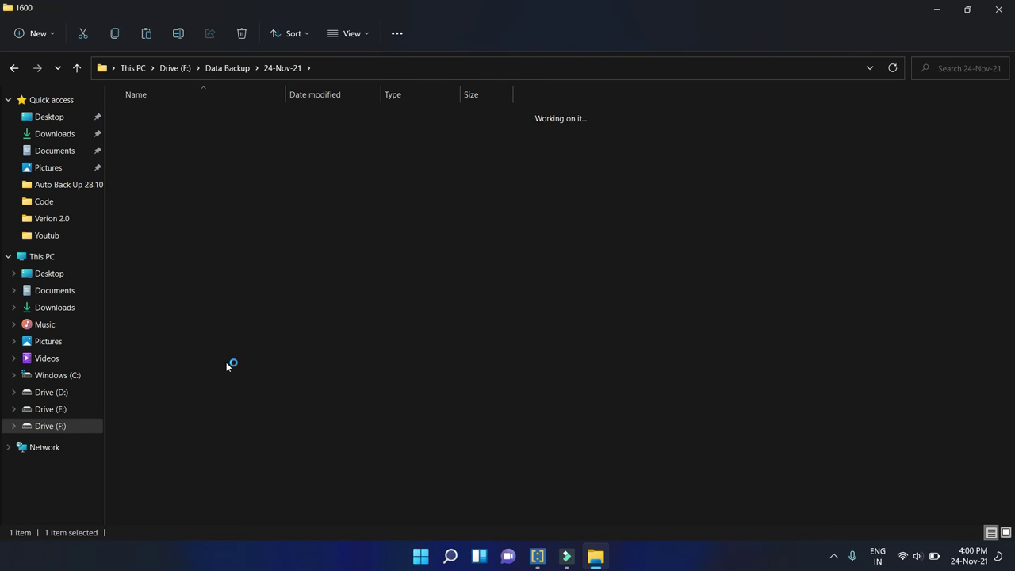
{"action": "left_click_drag", "start_coordinate": [175, 189], "coordinate": [155, 118]}
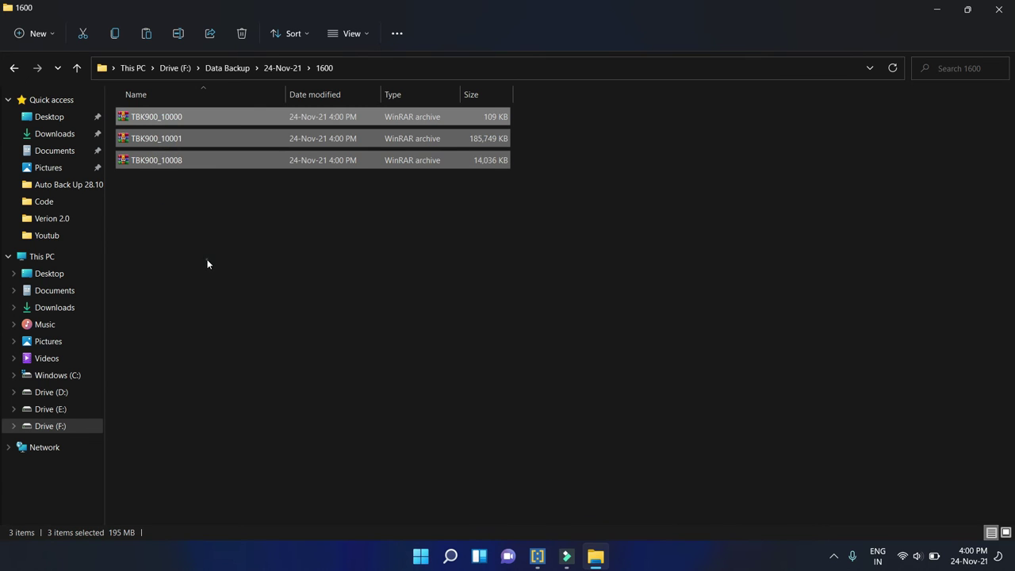
{"action": "left_click", "coordinate": [222, 277]}
Go back to the Data Backup folder and delete the 24-Nov-21 folder containing the all-companies backup.
{"action": "left_click", "coordinate": [16, 67]}
{"action": "left_click", "coordinate": [16, 68]}
{"action": "double_click", "coordinate": [151, 118]}
{"action": "left_click", "coordinate": [18, 69]}
{"action": "left_click", "coordinate": [308, 256]}
{"action": "left_click", "coordinate": [157, 123]}
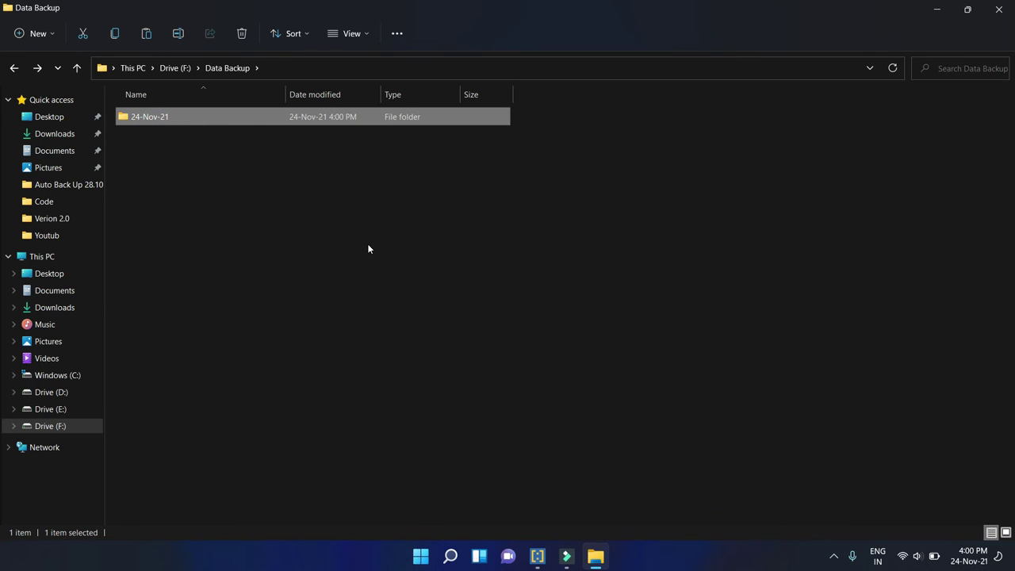
{"action": "key", "text": "Delete"}
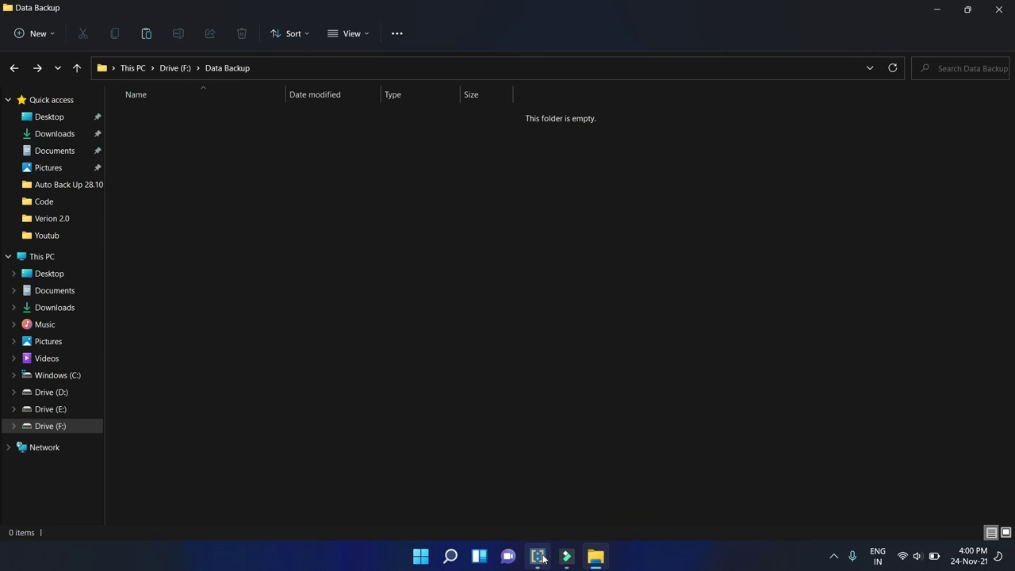
Launch TallyPrime and open the Auto Backup Feature configuration at the Backup On Event setting.
{"action": "key", "text": "super+r"}
{"action": "key", "text": "Return"}
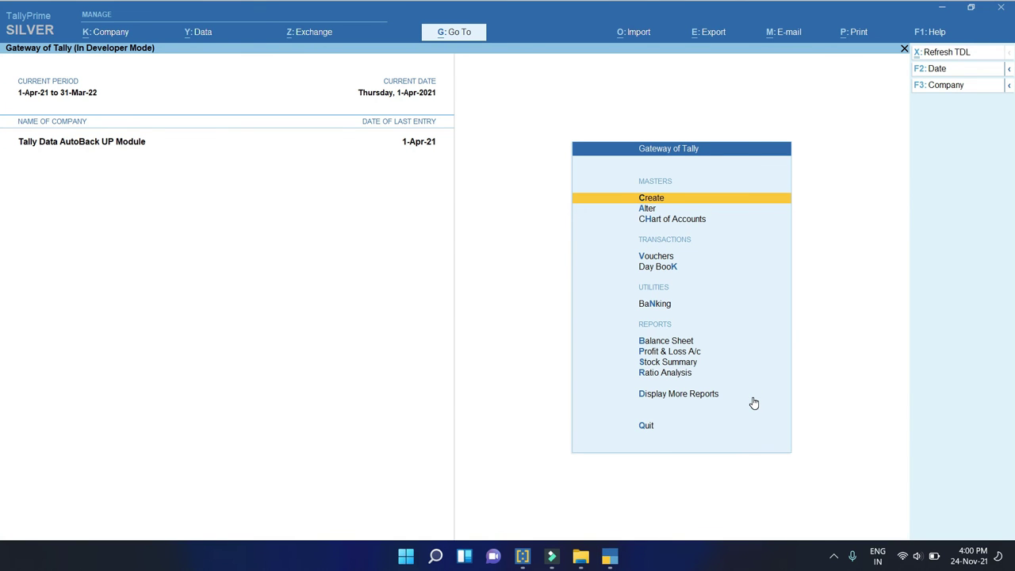
{"action": "left_click", "coordinate": [752, 398]}
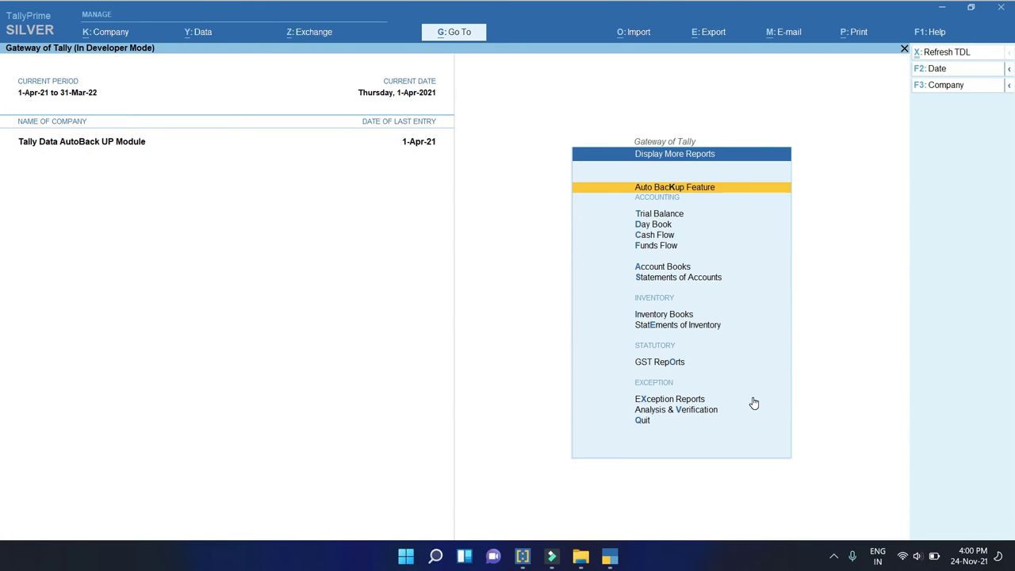
{"action": "key", "text": "Return"}
{"action": "key", "text": "Return"}
{"action": "key", "text": "Return"}
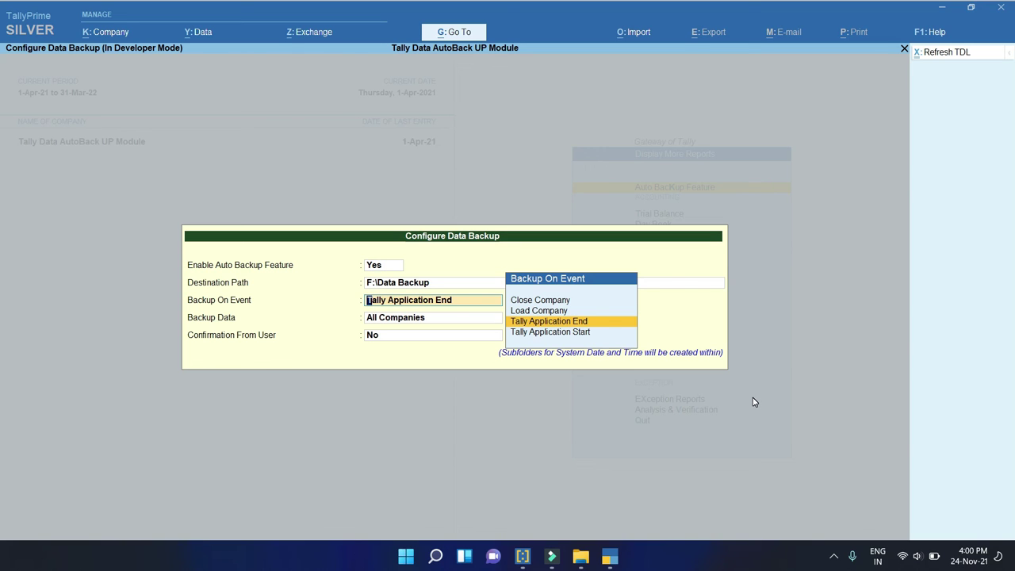
Try Tally Application Start as the backup event and restore it to Tally Application End.
{"action": "key", "text": "Up"}
{"action": "key", "text": "Up"}
{"action": "key", "text": "Down"}
{"action": "key", "text": "Down"}
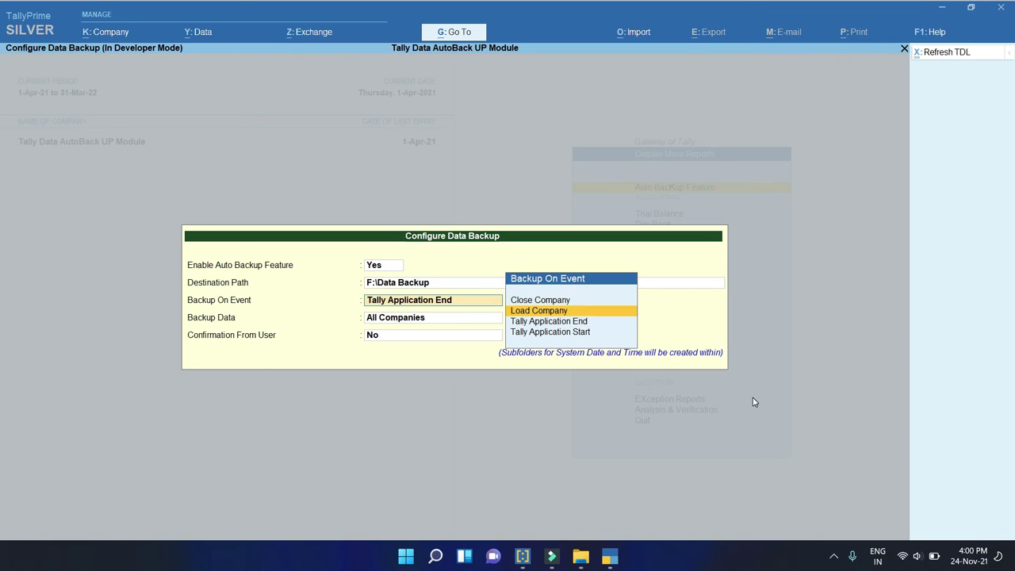
{"action": "key", "text": "Down"}
{"action": "key", "text": "Return"}
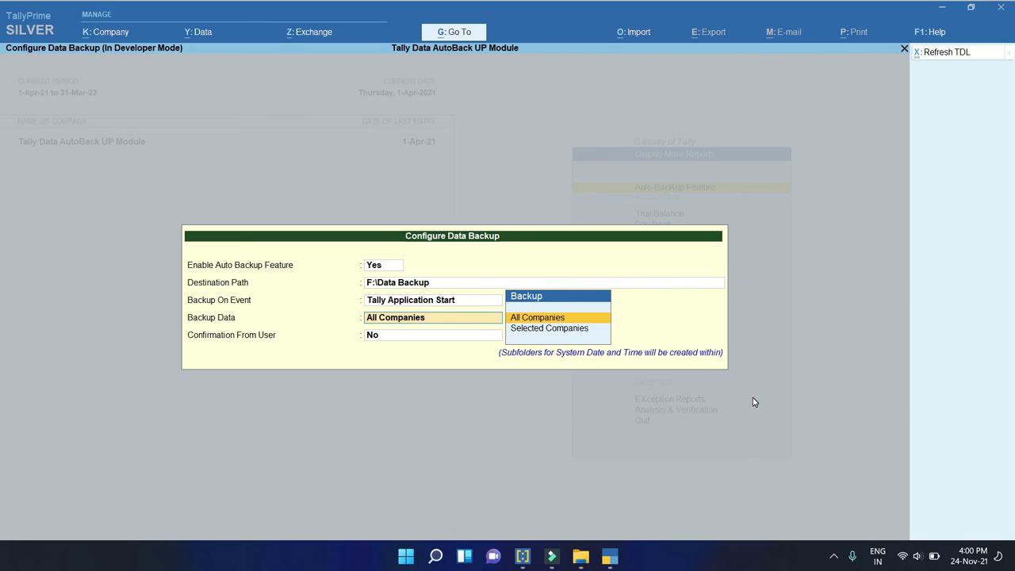
{"action": "key", "text": "BackSpace"}
{"action": "key", "text": "Up"}
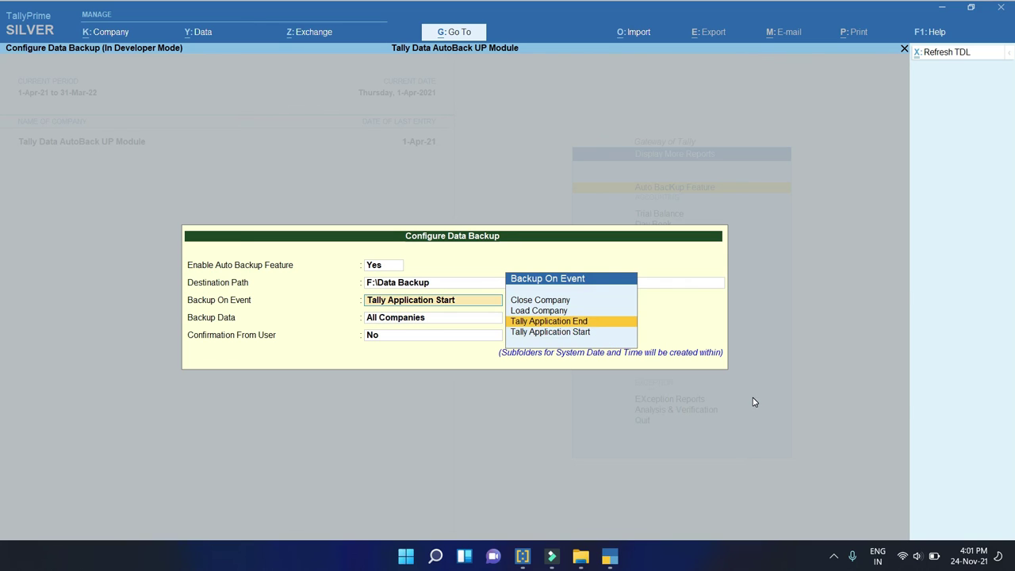
{"action": "key", "text": "Return"}
Keep Tally Application End as the event, set Backup Data to Selected Companies, add AGARWAL SAREE (INDIA) PVT. LTD 21-22 to the selection and save.
{"action": "key", "text": "Down"}
{"action": "key", "text": "Return"}
{"action": "key", "text": "Return"}
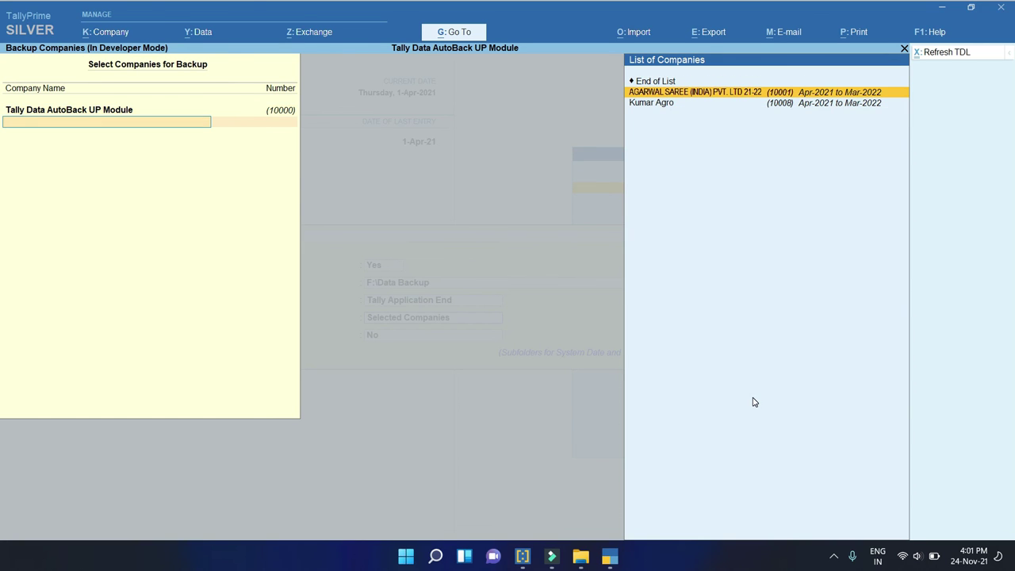
{"action": "key", "text": "Return"}
{"action": "key", "text": "Up"}
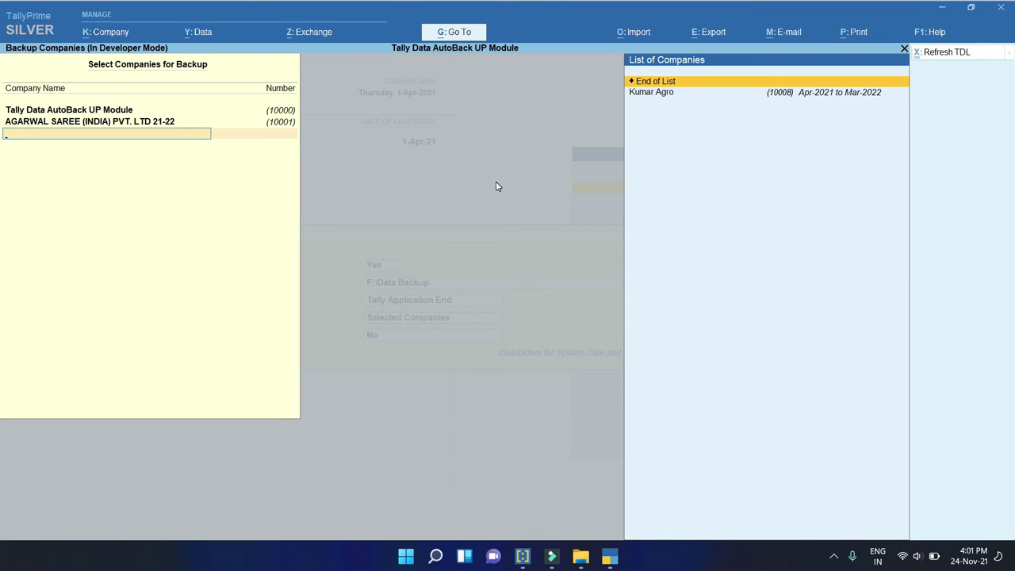
{"action": "key", "text": "ctrl+a"}
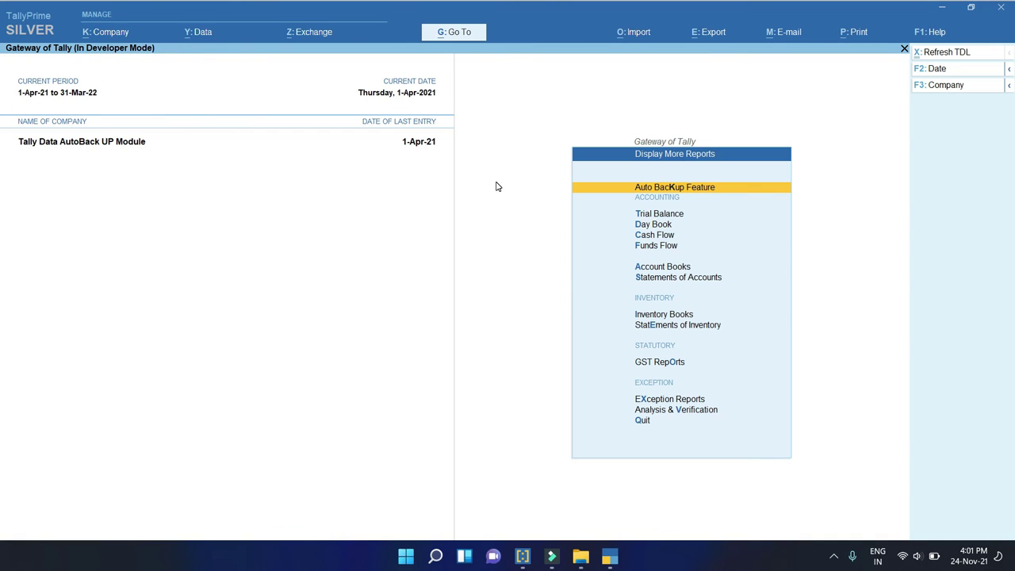
Reopen the Auto Backup Feature configuration, check the Data Backup folder in File Explorer and return to TallyPrime.
{"action": "key", "text": "Return"}
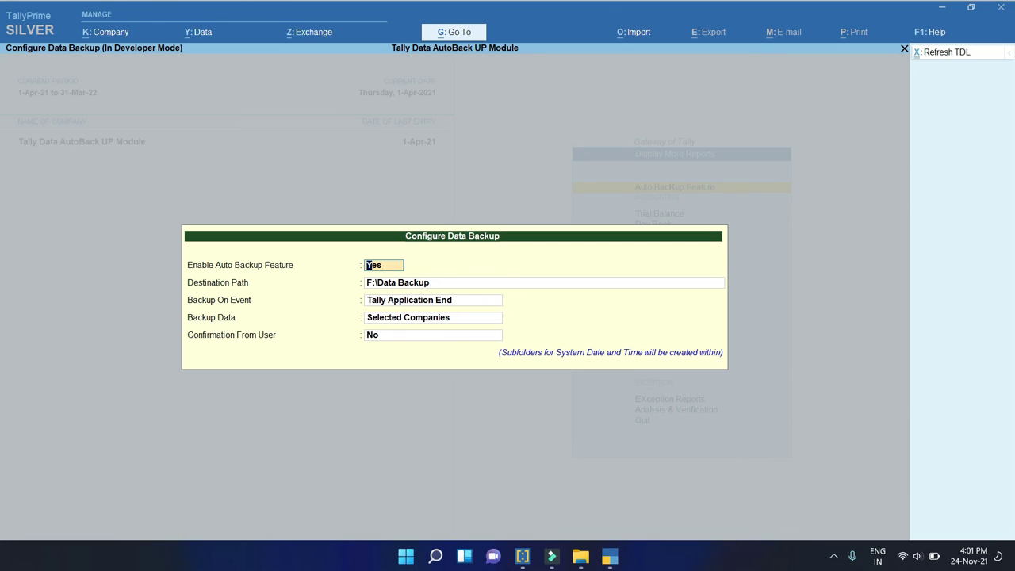
{"action": "left_click", "coordinate": [581, 563]}
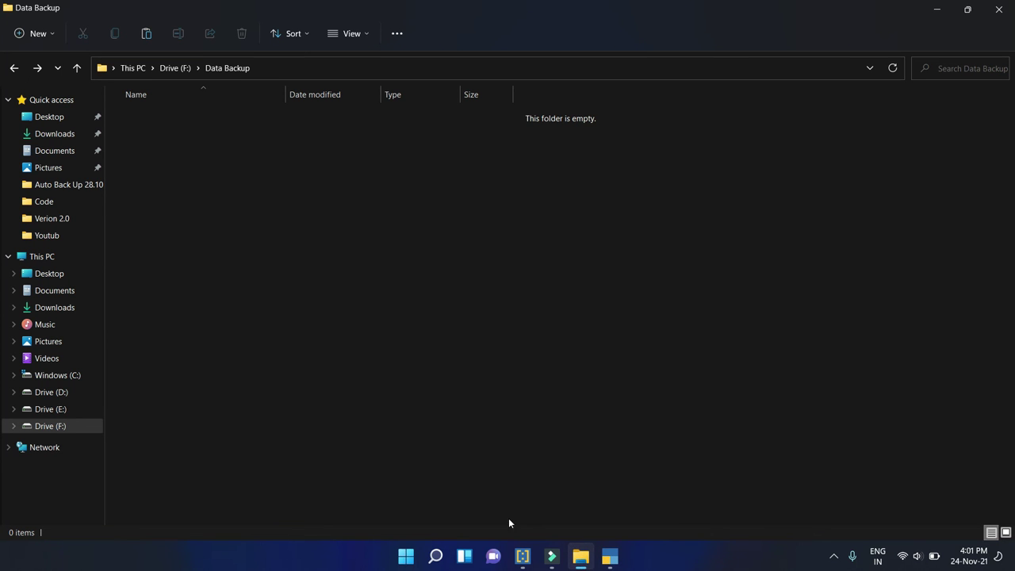
{"action": "left_click", "coordinate": [610, 556]}
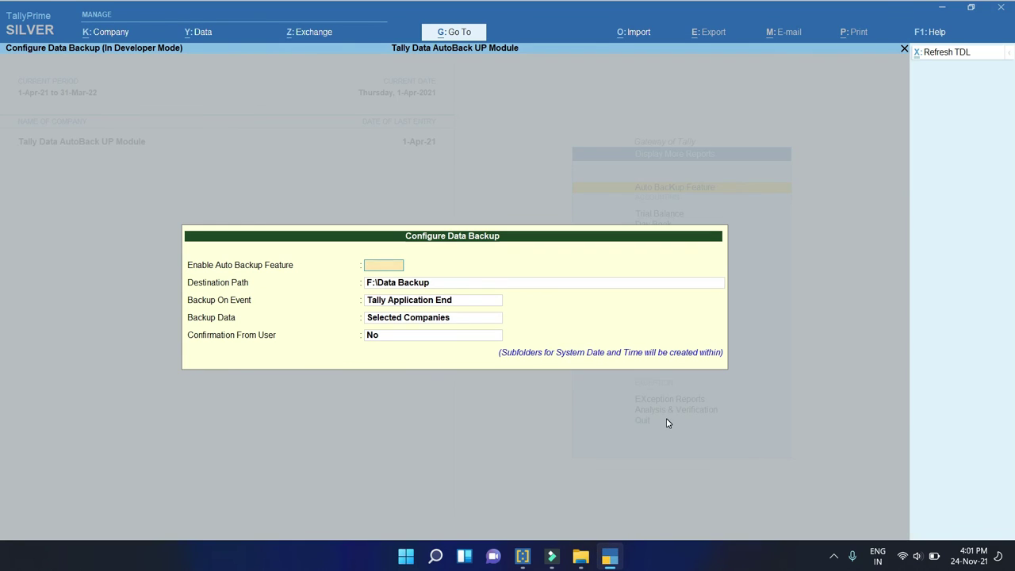
Leave the backup configuration and quit TallyPrime to trigger the application-end backup.
{"action": "key", "text": "Escape"}
{"action": "key", "text": "Escape"}
{"action": "key", "text": "Escape"}
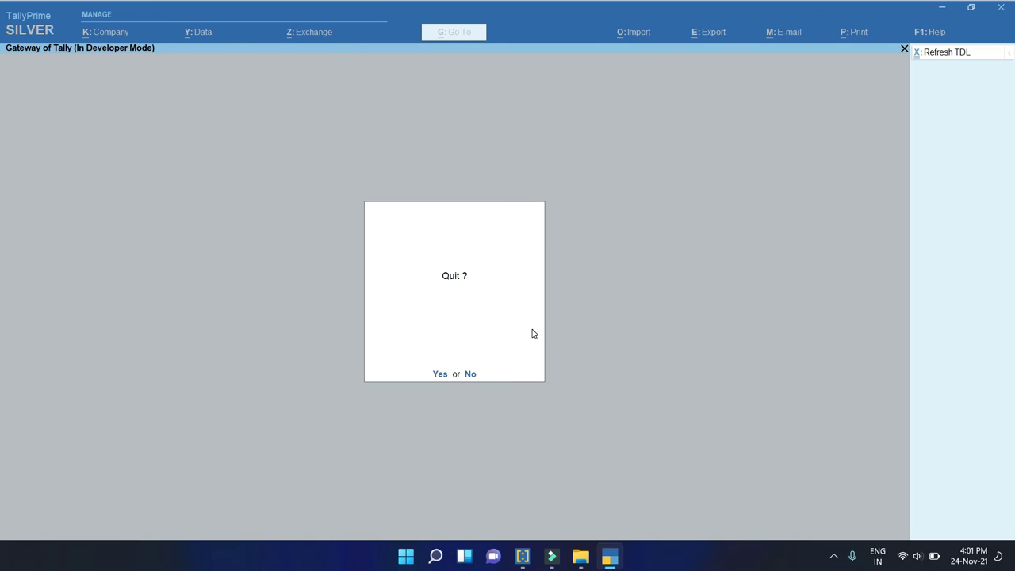
{"action": "left_click", "coordinate": [440, 374]}
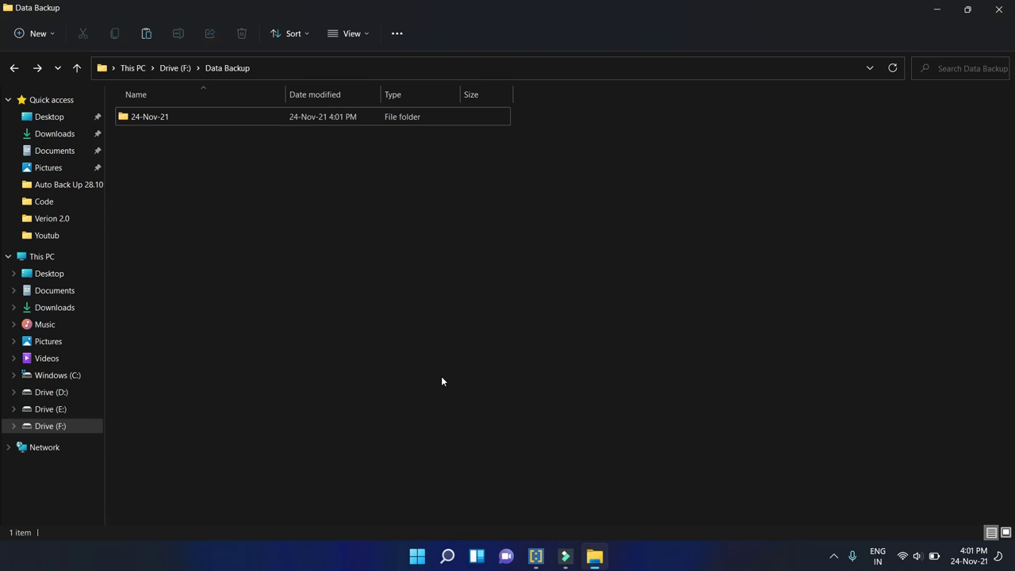
Open the 1601 subfolder of the new 24-Nov-21 folder and examine the backup files of the selected companies.
{"action": "double_click", "coordinate": [148, 118]}
{"action": "left_click", "coordinate": [148, 120]}
{"action": "double_click", "coordinate": [148, 123]}
{"action": "left_click_drag", "start_coordinate": [181, 279], "coordinate": [161, 116]}
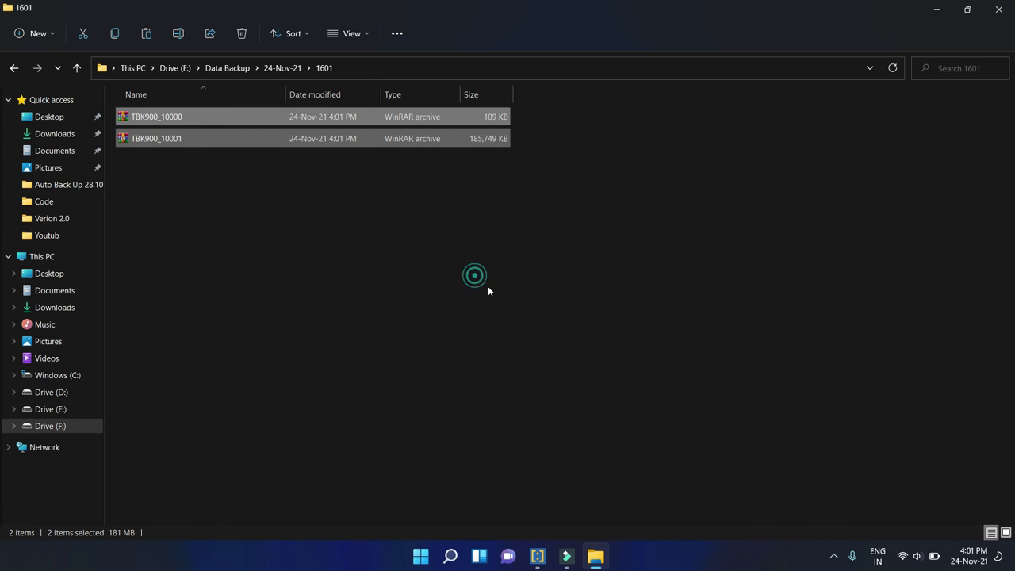
{"action": "left_click", "coordinate": [487, 288]}
Go back to the Data Backup folder and delete the 24-Nov-21 folder containing the selected-companies backup.
{"action": "left_click", "coordinate": [13, 69]}
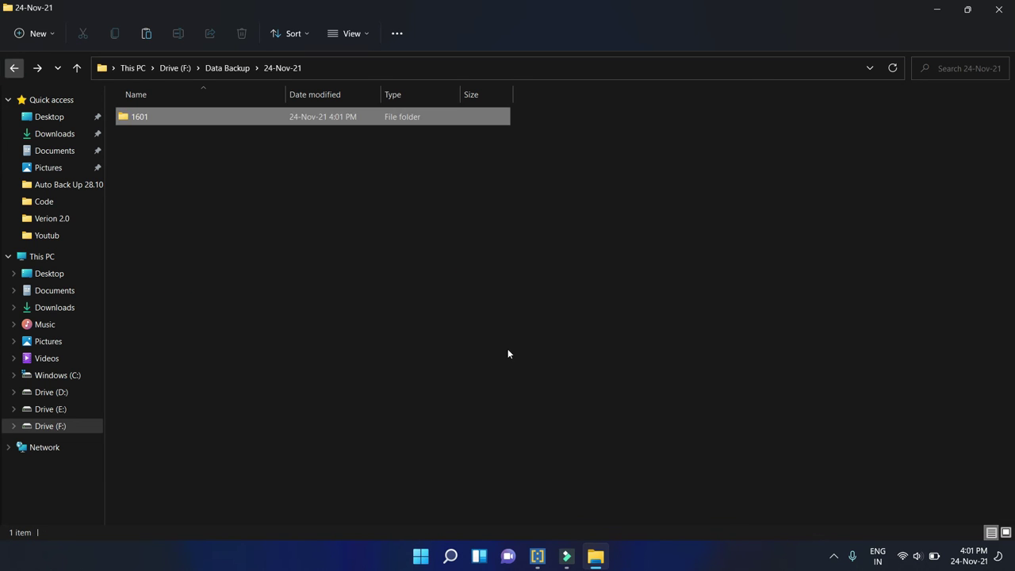
{"action": "left_click", "coordinate": [13, 69]}
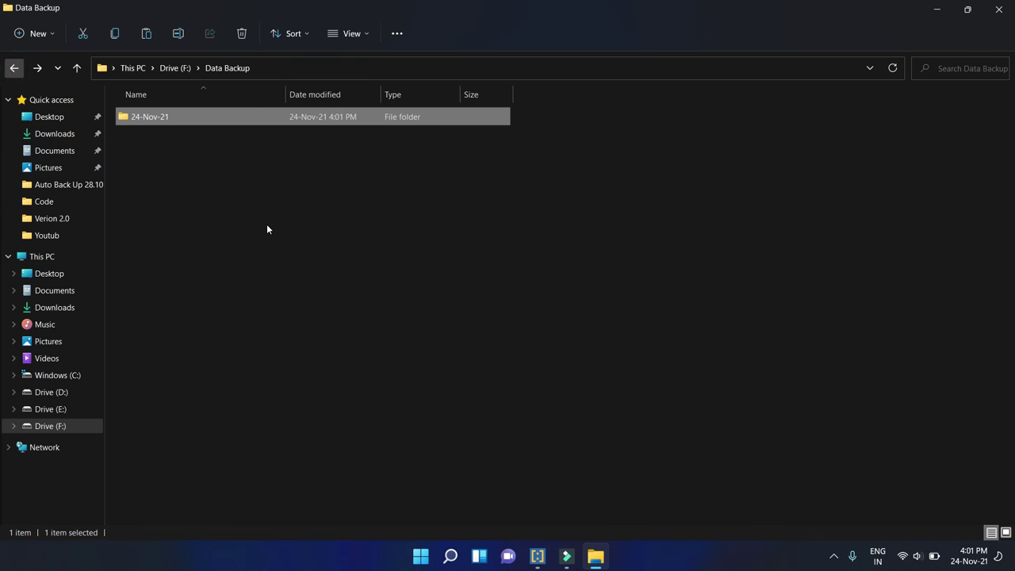
{"action": "left_click", "coordinate": [165, 120]}
{"action": "key", "text": "BackSpace"}
{"action": "left_click", "coordinate": [613, 385]}
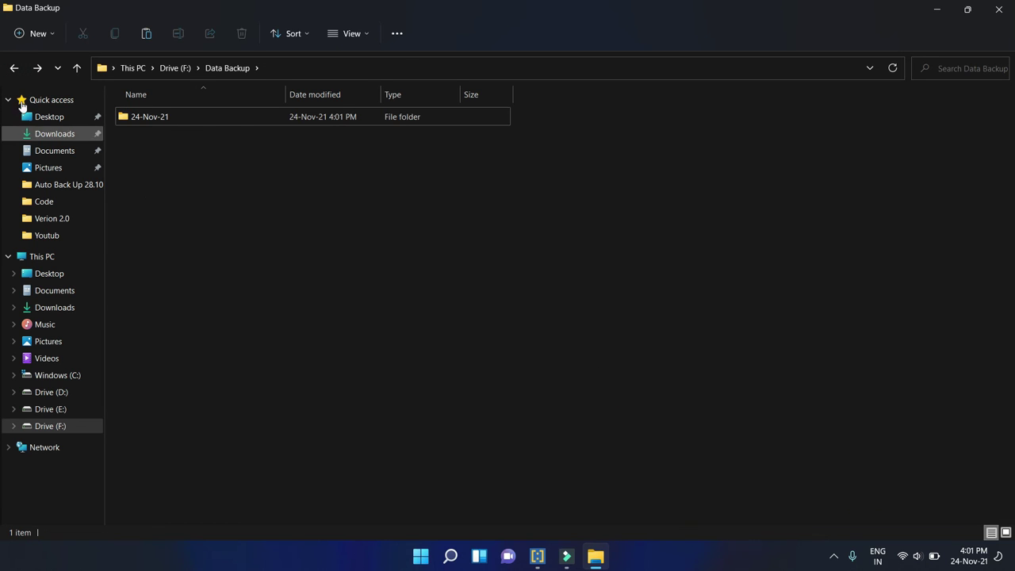
{"action": "left_click", "coordinate": [14, 69]}
{"action": "left_click", "coordinate": [294, 306]}
{"action": "left_click", "coordinate": [137, 133]}
{"action": "double_click", "coordinate": [134, 135]}
{"action": "left_click", "coordinate": [139, 118]}
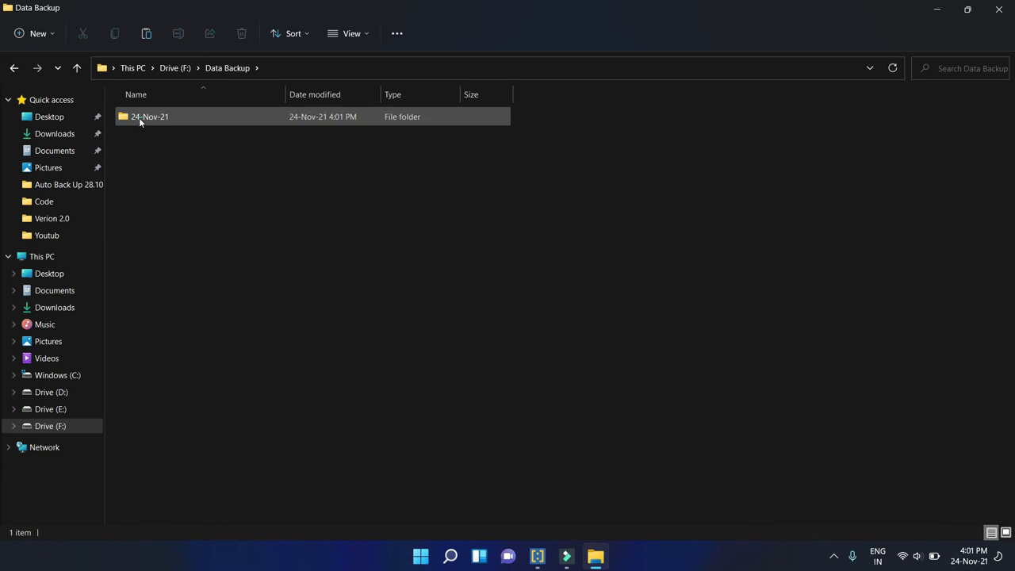
{"action": "key", "text": "Delete"}
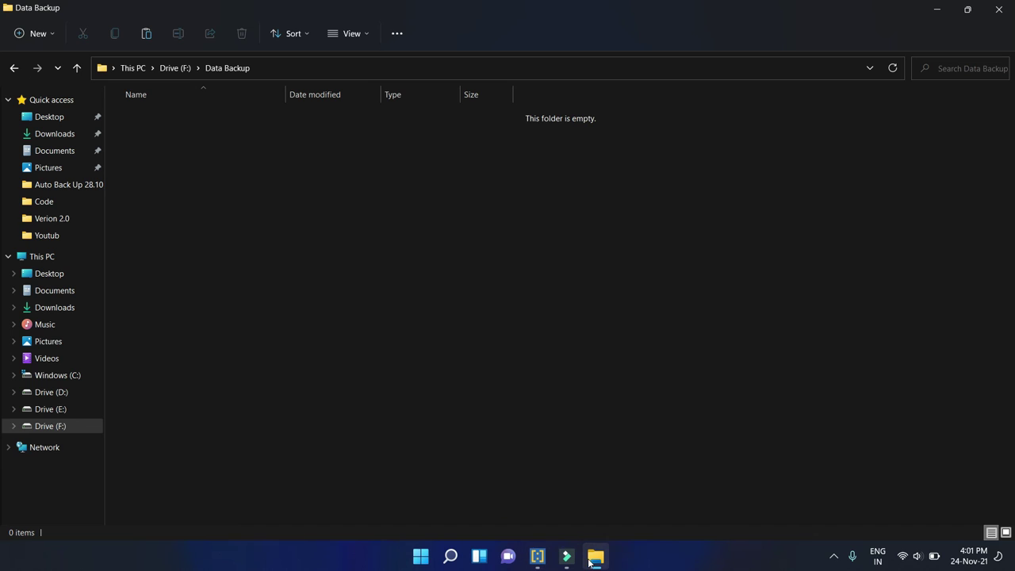
{"action": "left_click", "coordinate": [834, 556]}
{"action": "left_click", "coordinate": [834, 555]}
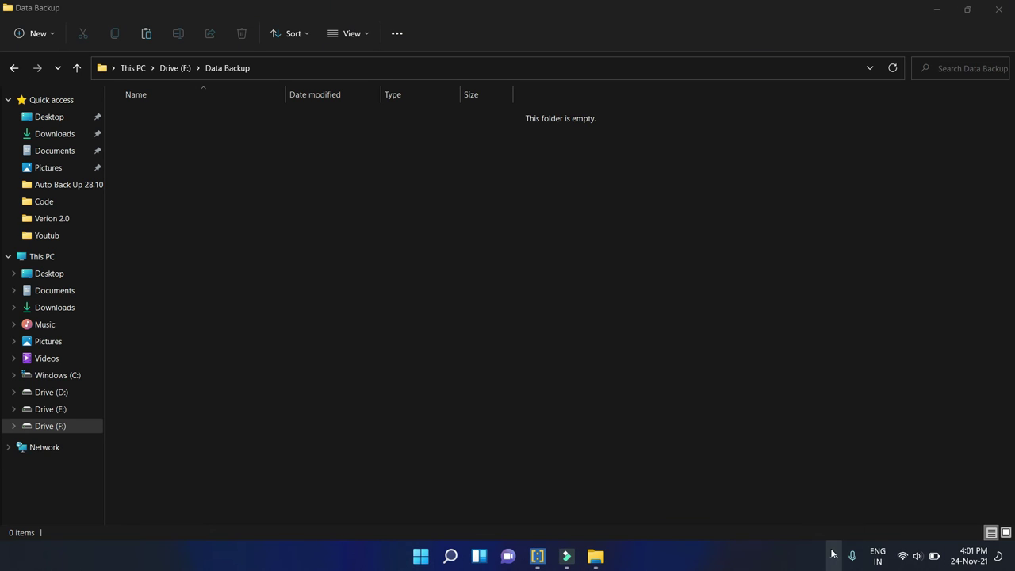
{"action": "left_click", "coordinate": [833, 556]}
{"action": "left_click", "coordinate": [821, 519]}
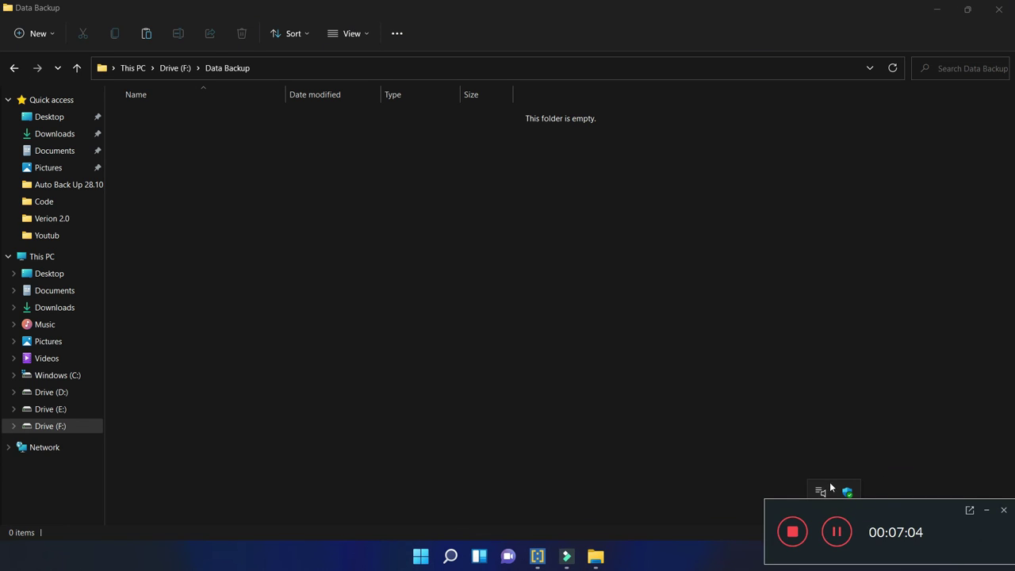